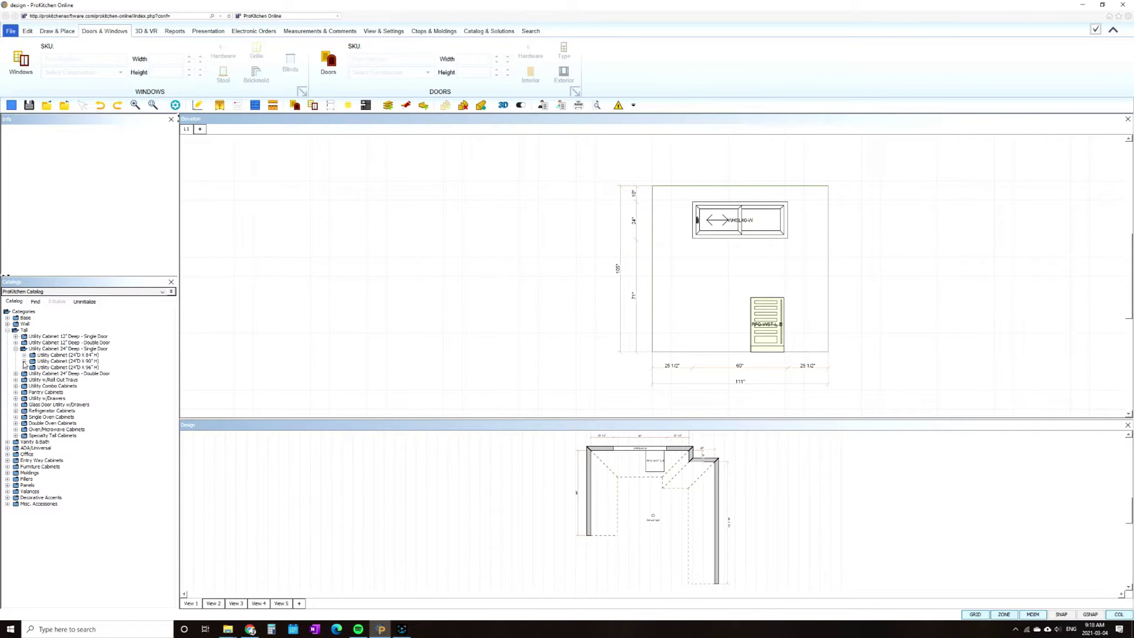
Step: Place the UC189624L utility cabinet (18" wide, 96" tall) at the left end of the wall
click(24, 368)
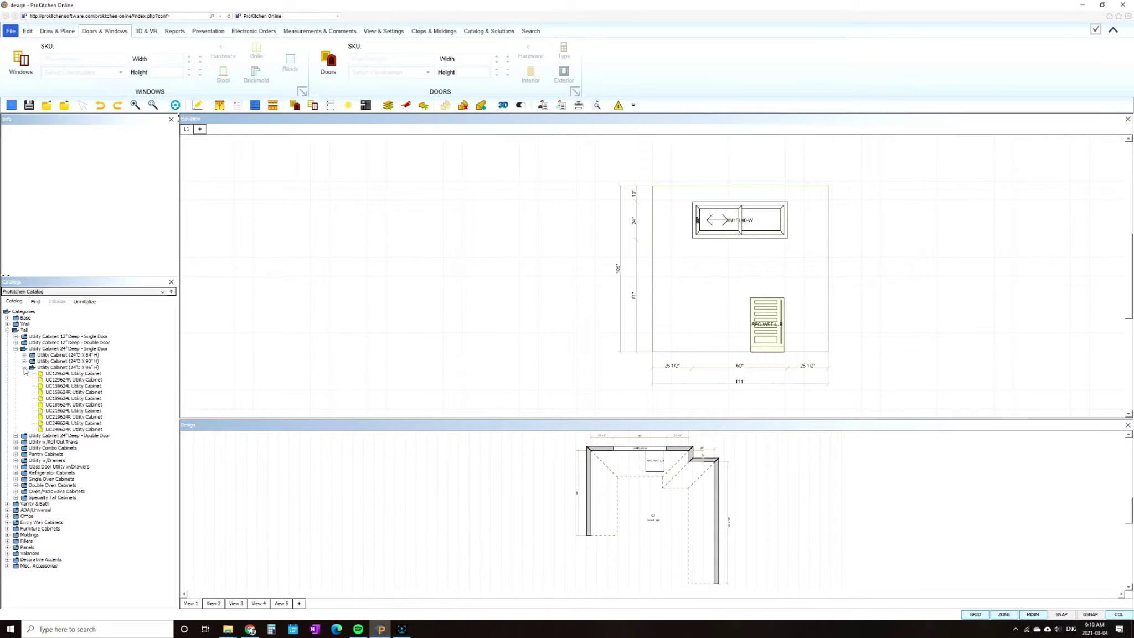
click(57, 399)
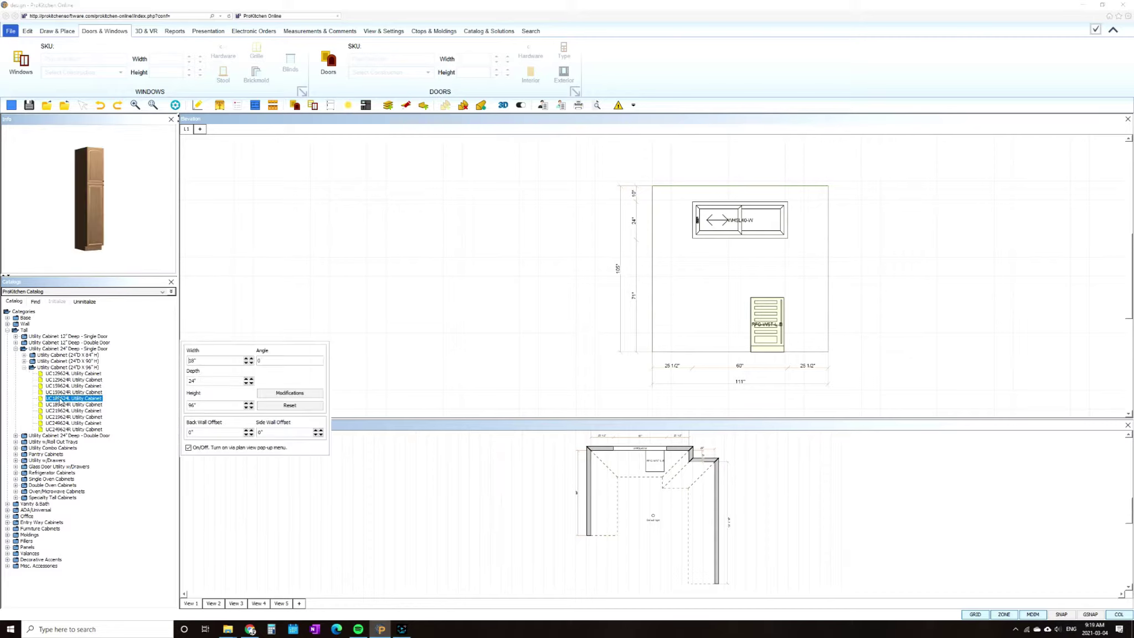
click(652, 323)
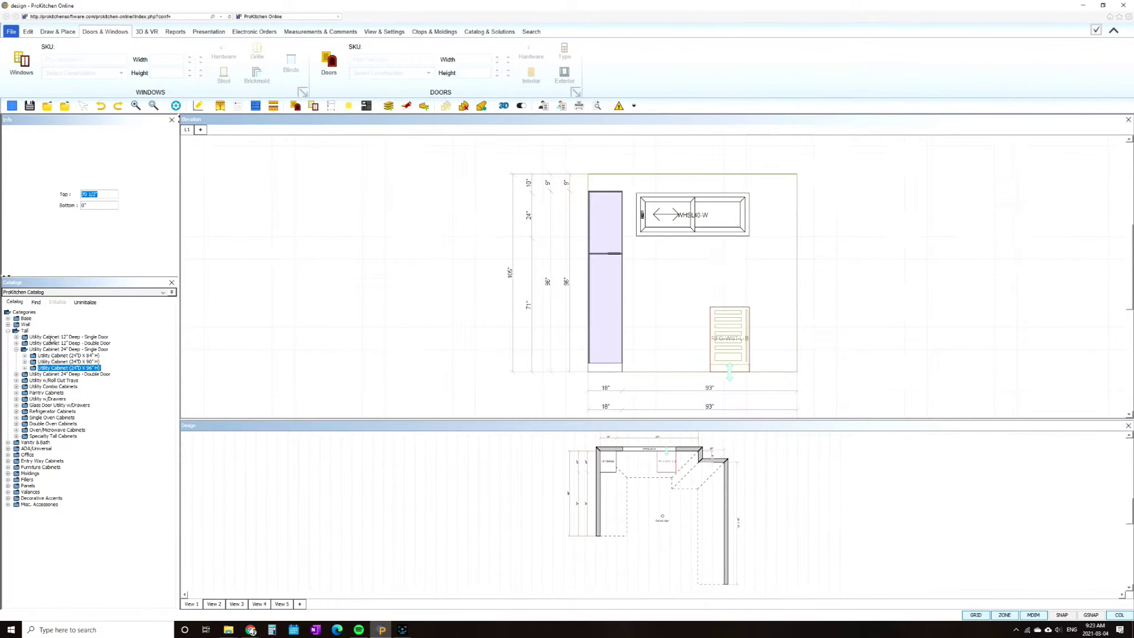
click(7, 331)
click(7, 318)
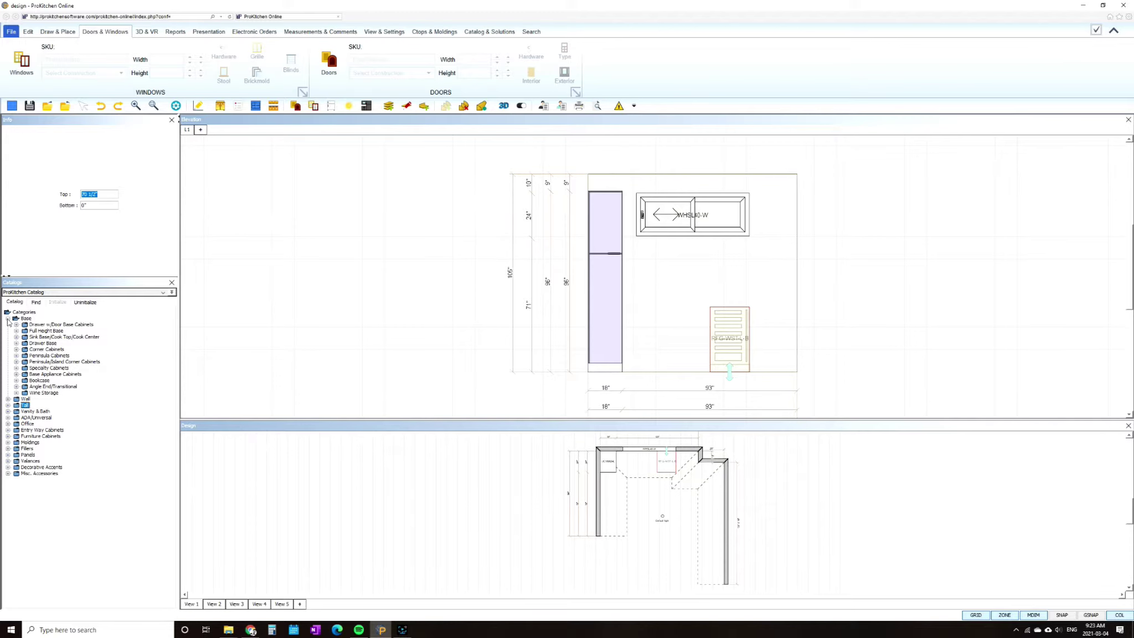
Step: Place a 21-inch BFH21L full-height-door base beside the tall cabinet and slide them together
click(16, 331)
click(25, 337)
click(33, 349)
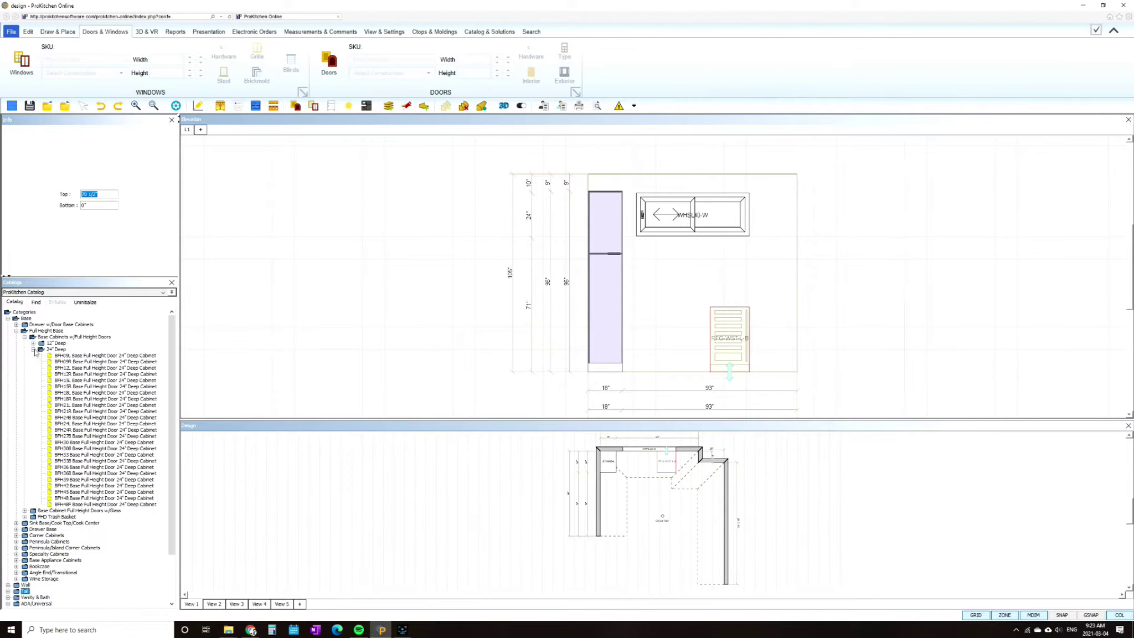
click(80, 406)
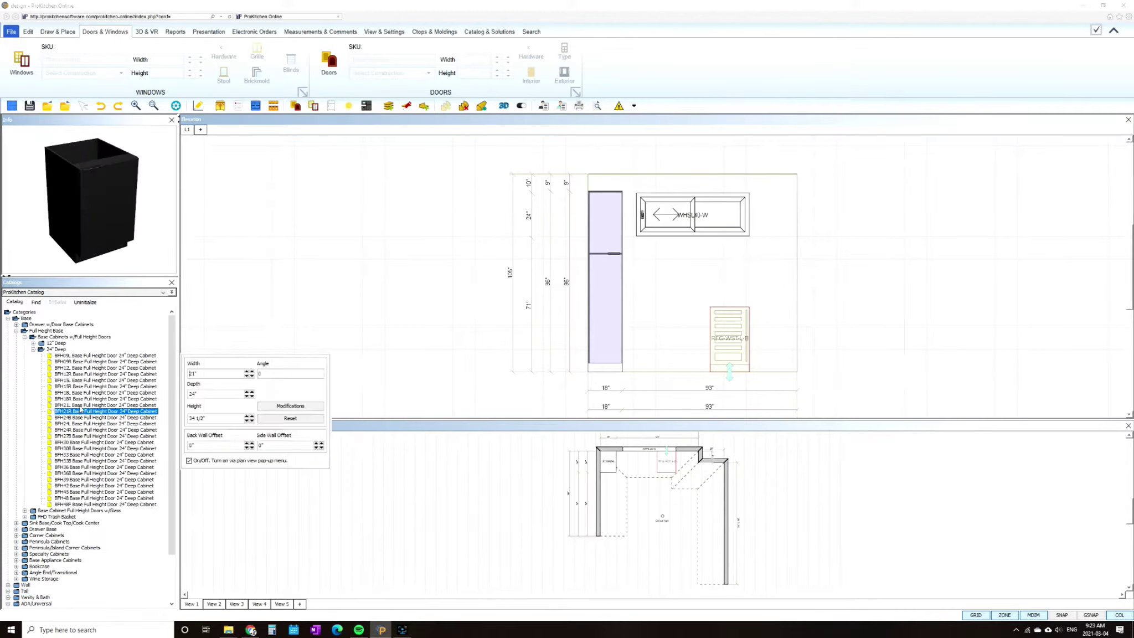
click(652, 348)
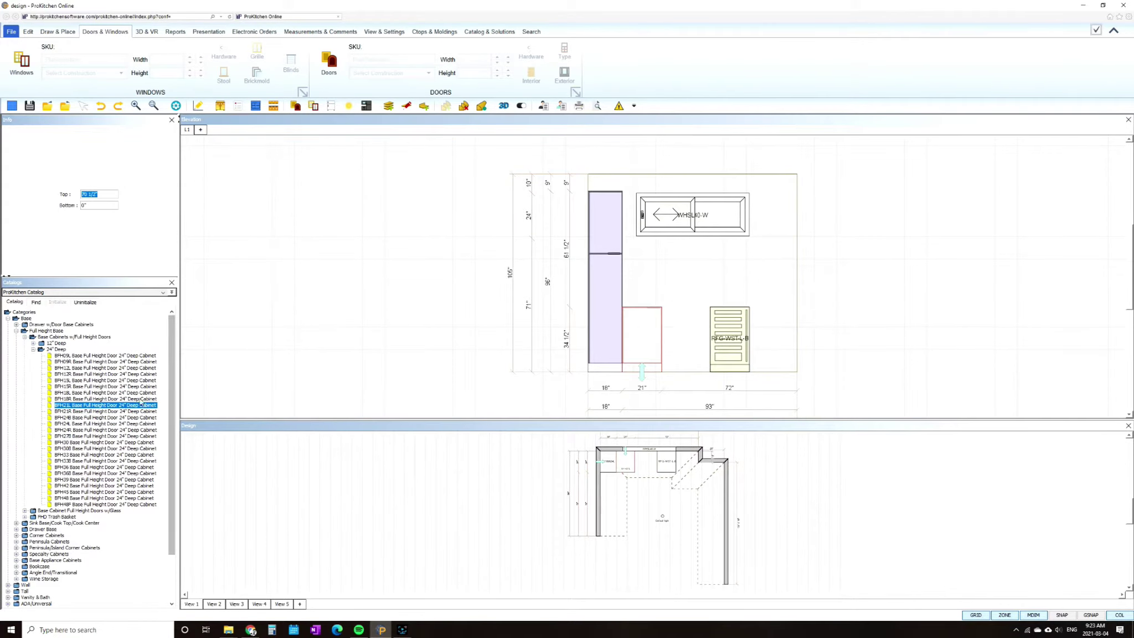
drag(616, 343, 593, 377)
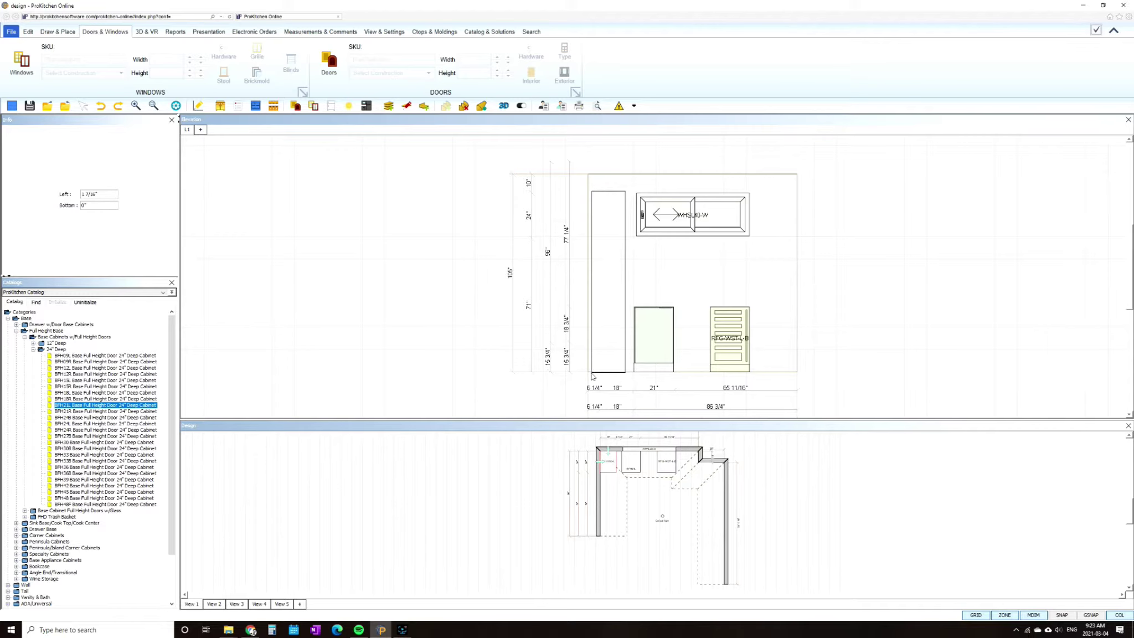
click(593, 376)
drag(594, 336, 602, 349)
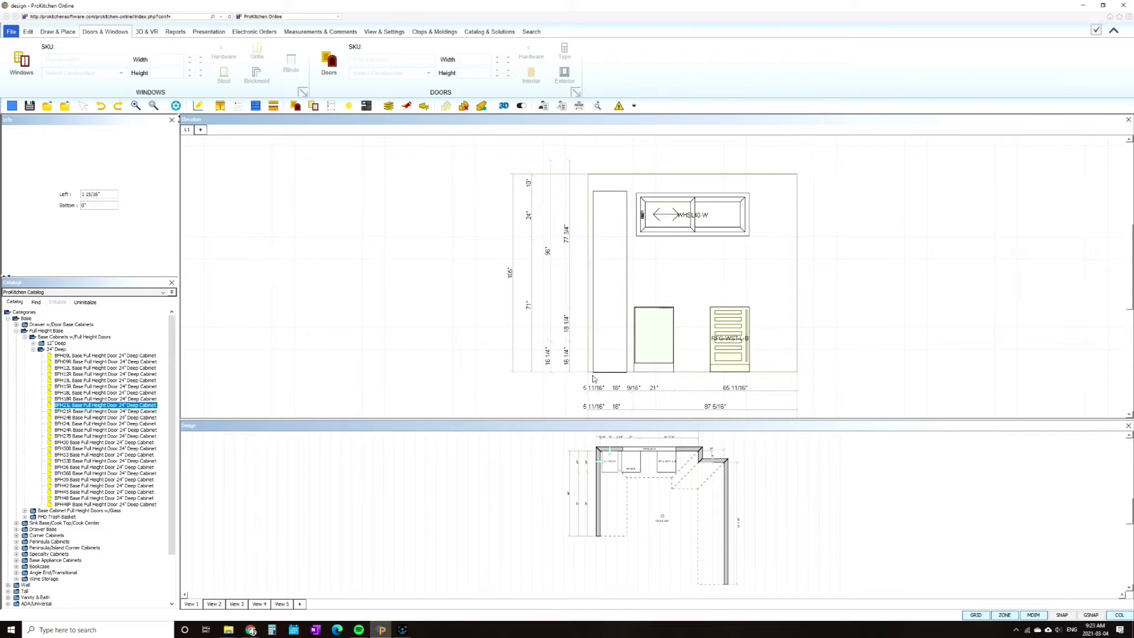
drag(651, 354, 641, 345)
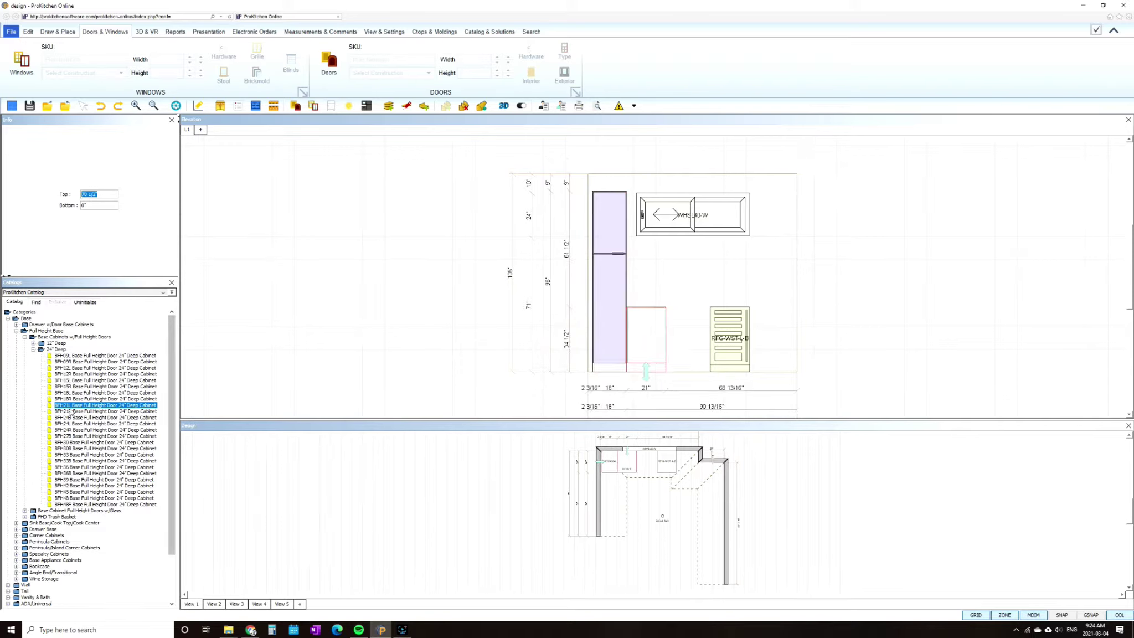
Step: Add BFH18R and BFH21R base cabinets beside it and move the wine fridge against them
click(72, 399)
click(690, 352)
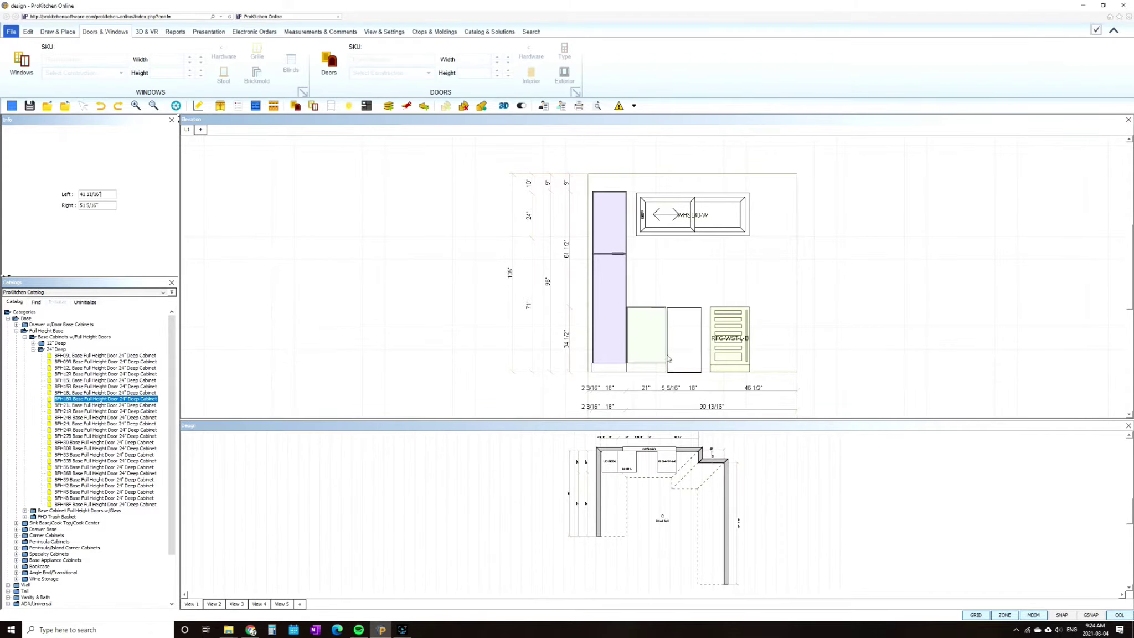
click(77, 411)
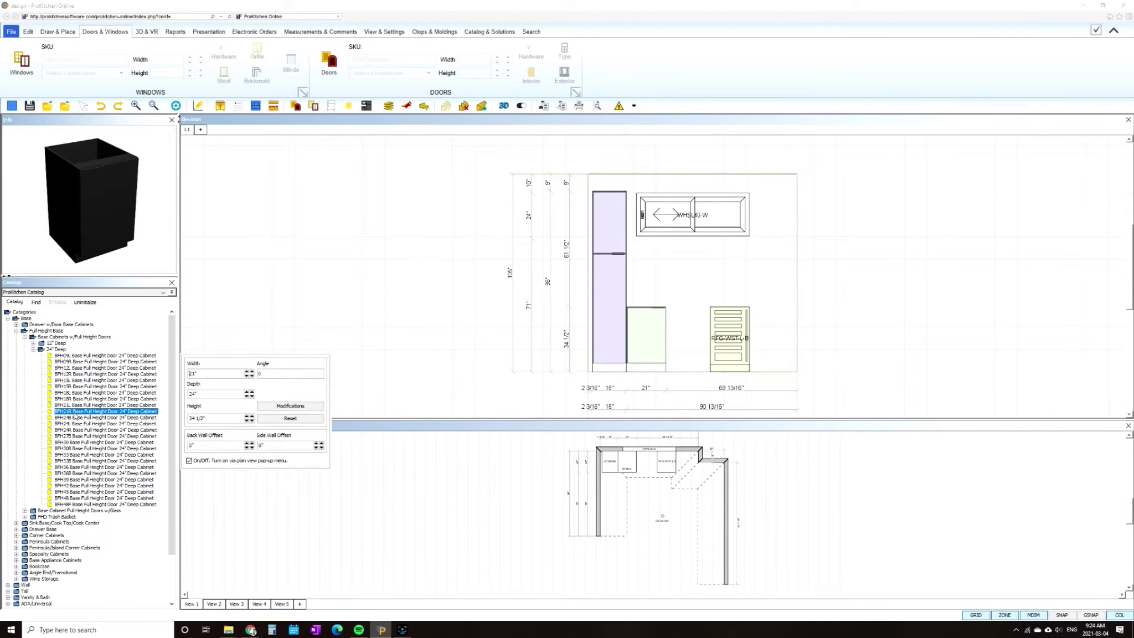
click(681, 350)
drag(708, 338, 712, 373)
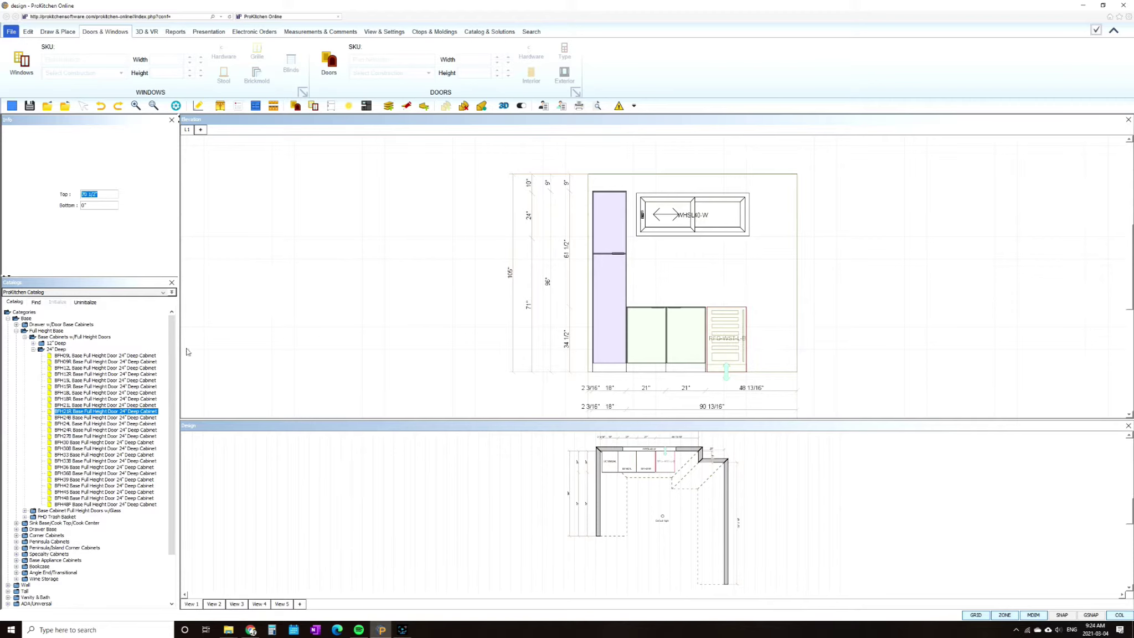
click(85, 430)
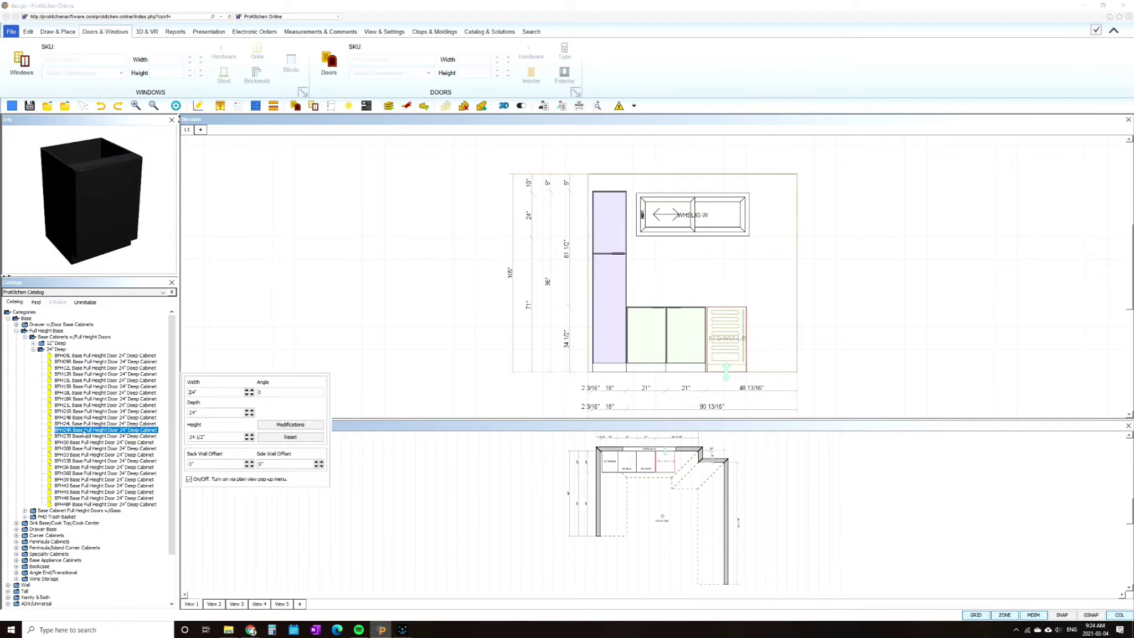
Step: Place the 24-inch 2DB2434 two-drawer base at the right end with a 3/4 left offset
click(17, 332)
click(16, 343)
click(25, 355)
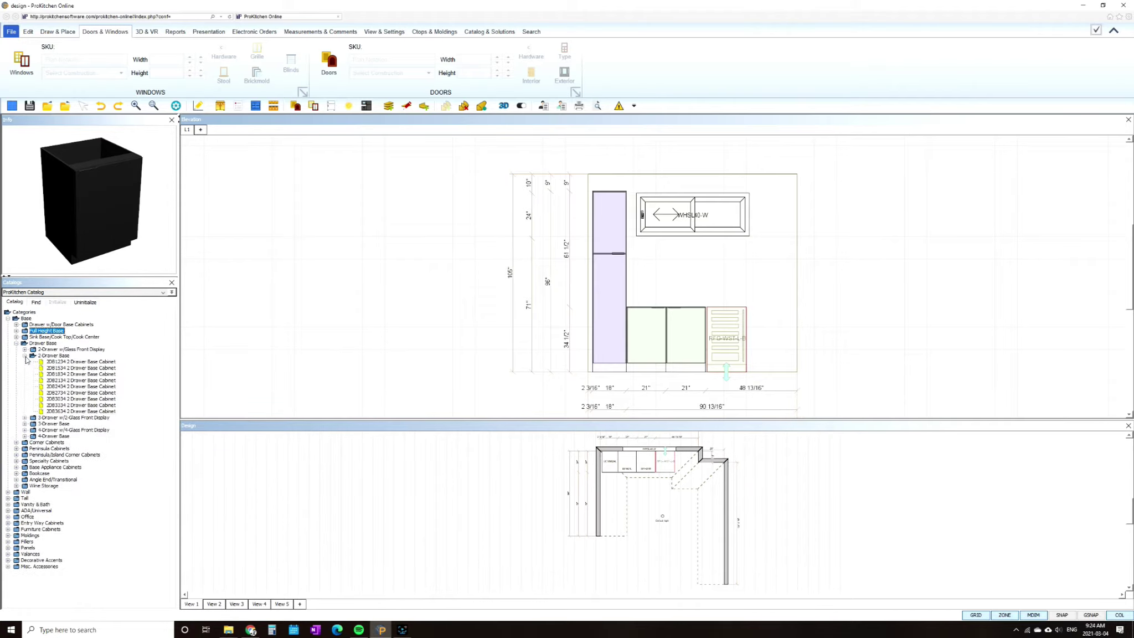
click(64, 386)
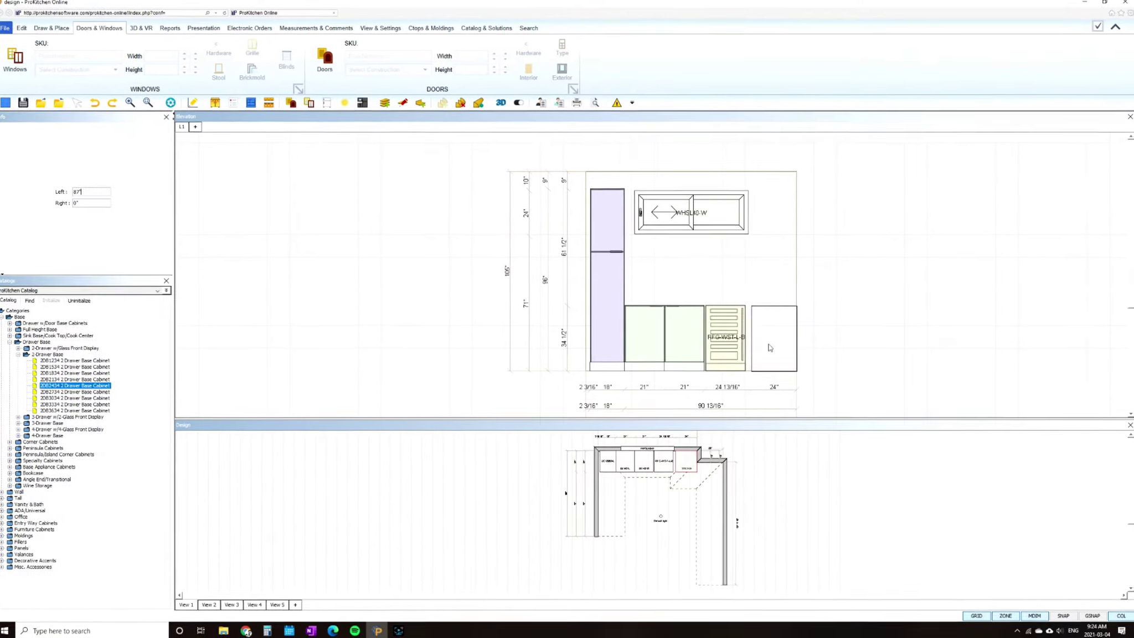
text(3/4)
key(Return)
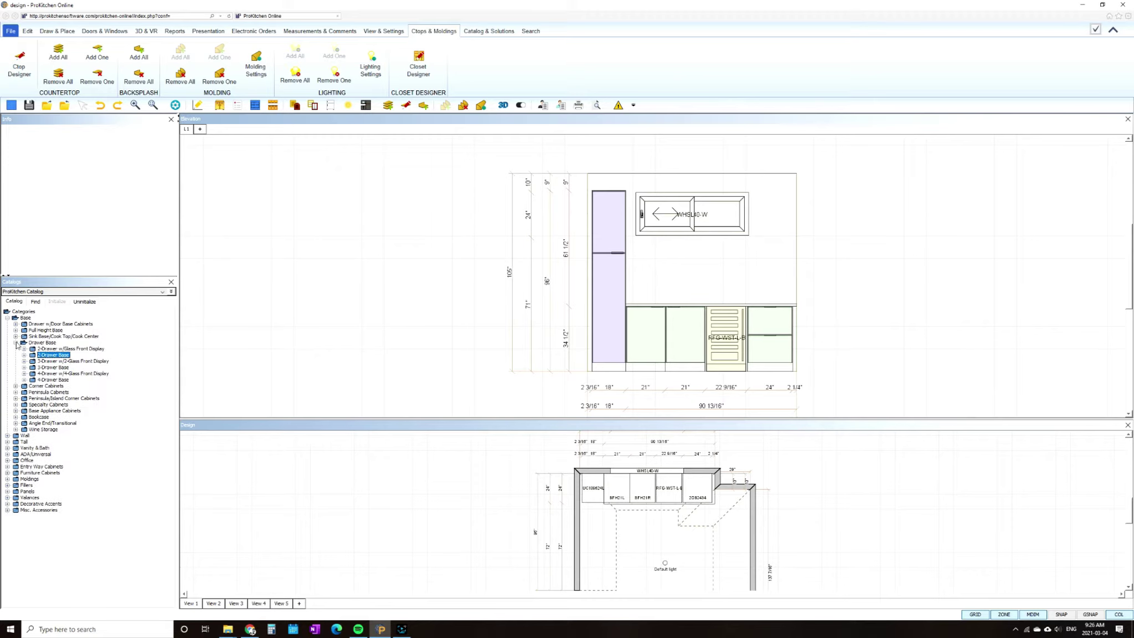
click(16, 343)
Step: Hang three FLS24 floating shelves above the right-hand drawer base, accepting each shelf's attributes
click(7, 318)
click(7, 392)
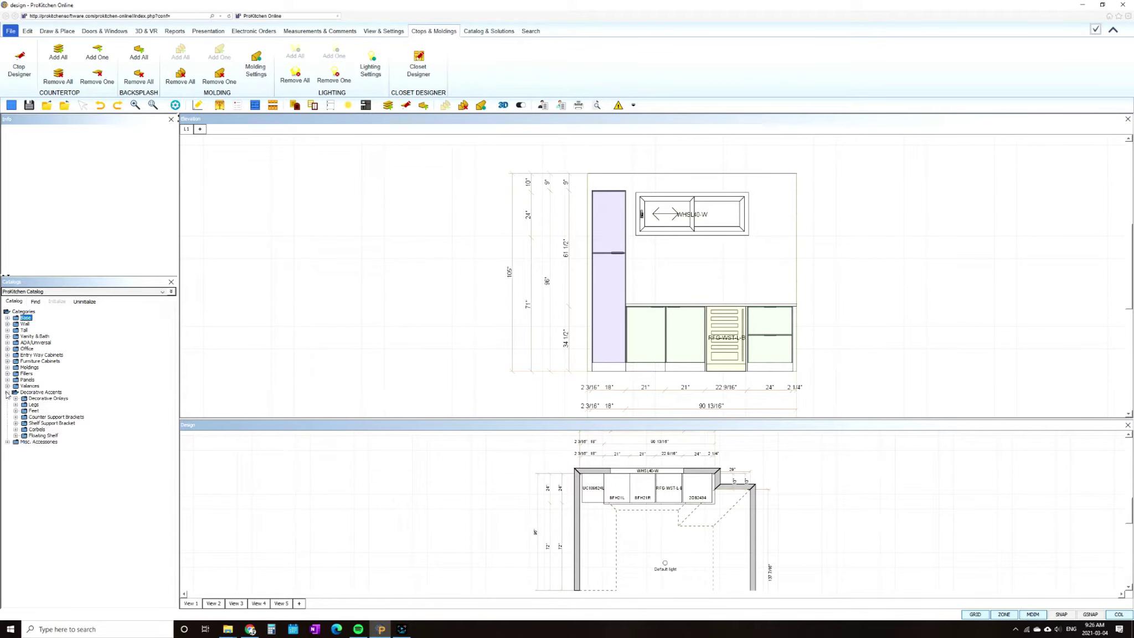
click(15, 436)
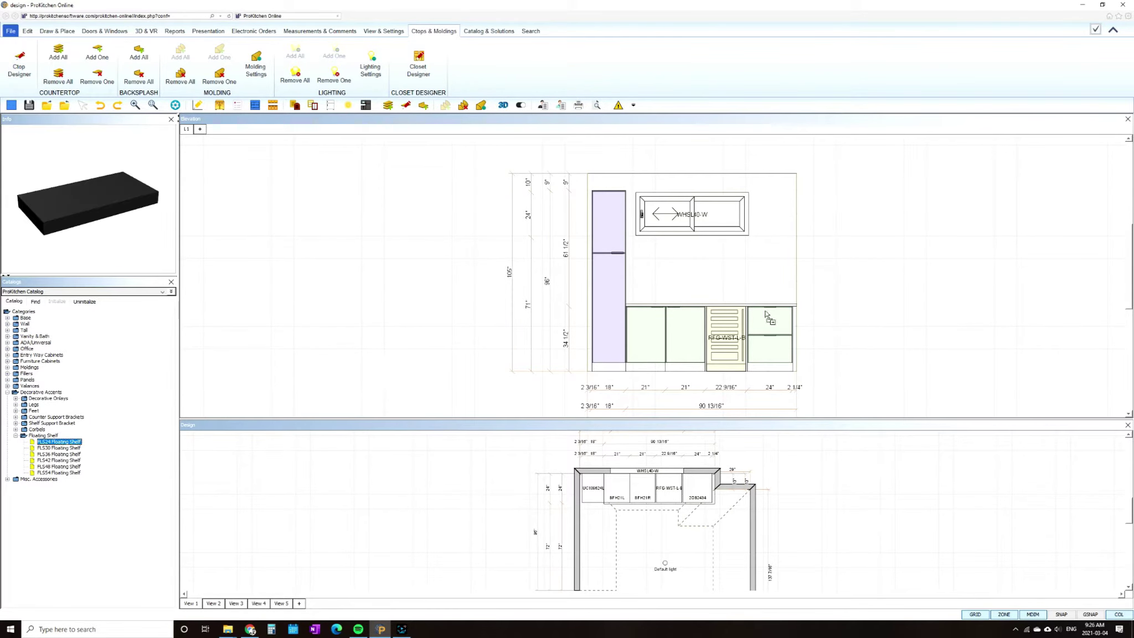
click(790, 285)
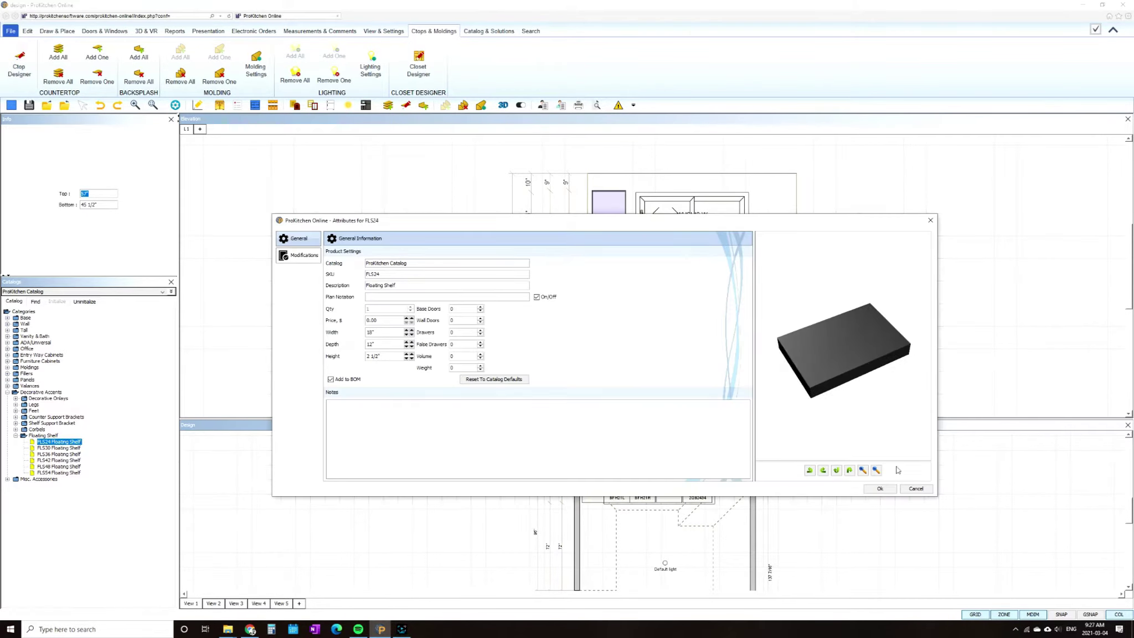
click(880, 489)
click(779, 277)
click(880, 489)
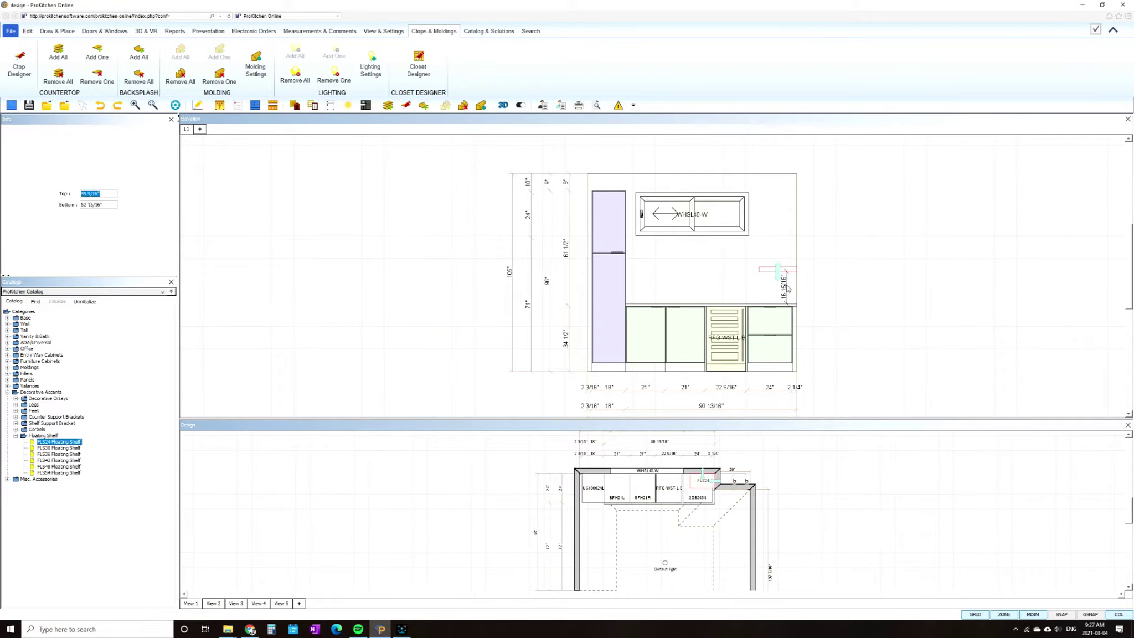
click(783, 284)
scroll(740, 271, down, 10)
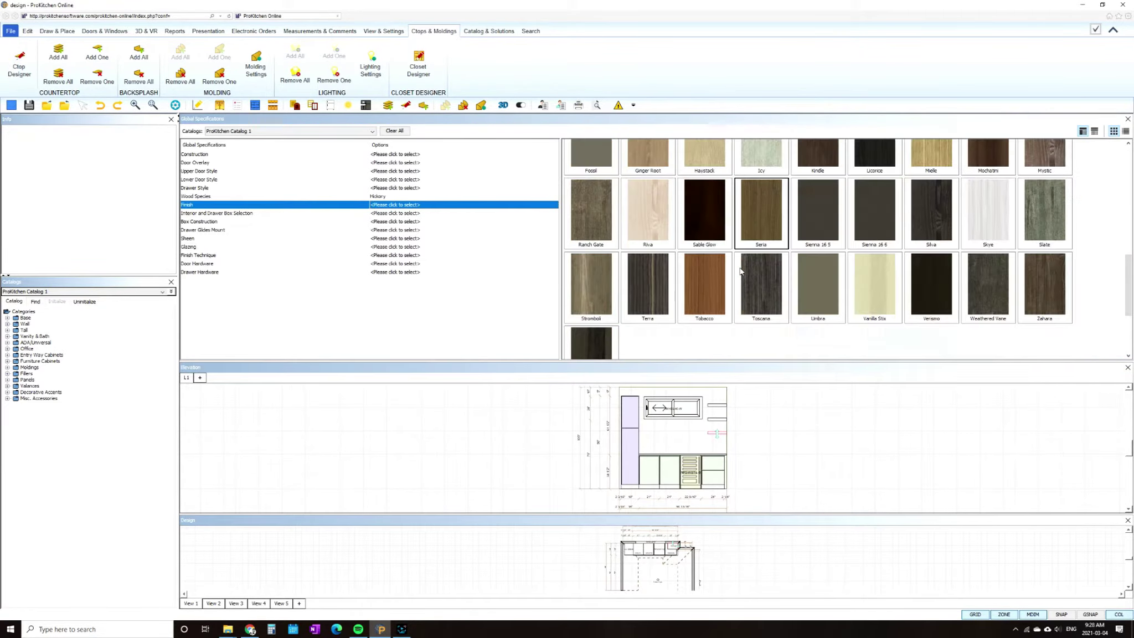
Step: Set the global wood species to Birch with the BIR 1.193 finish and close Global Specifications
click(742, 266)
click(590, 260)
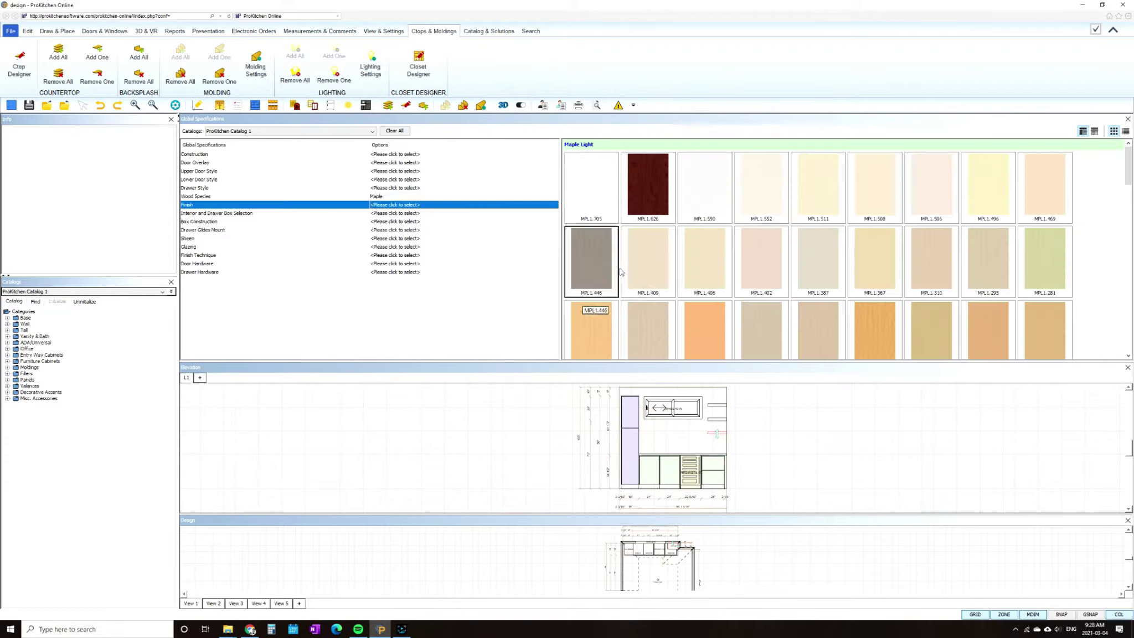
scroll(984, 249, down, 3)
scroll(985, 249, up, 3)
key(Up)
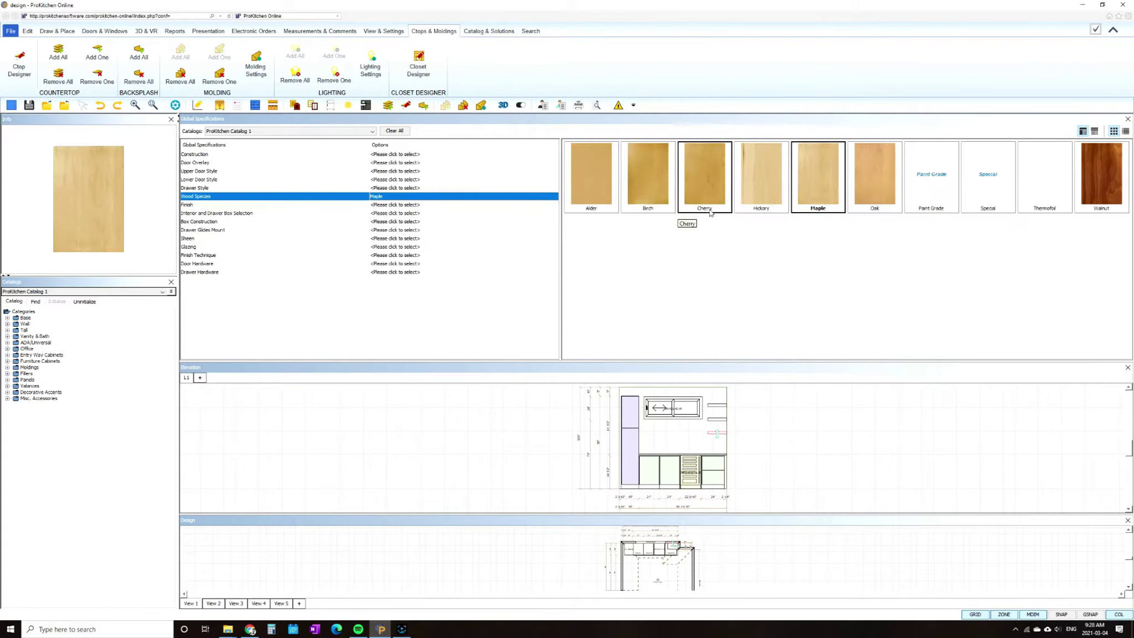
click(648, 177)
click(573, 341)
click(653, 194)
click(574, 341)
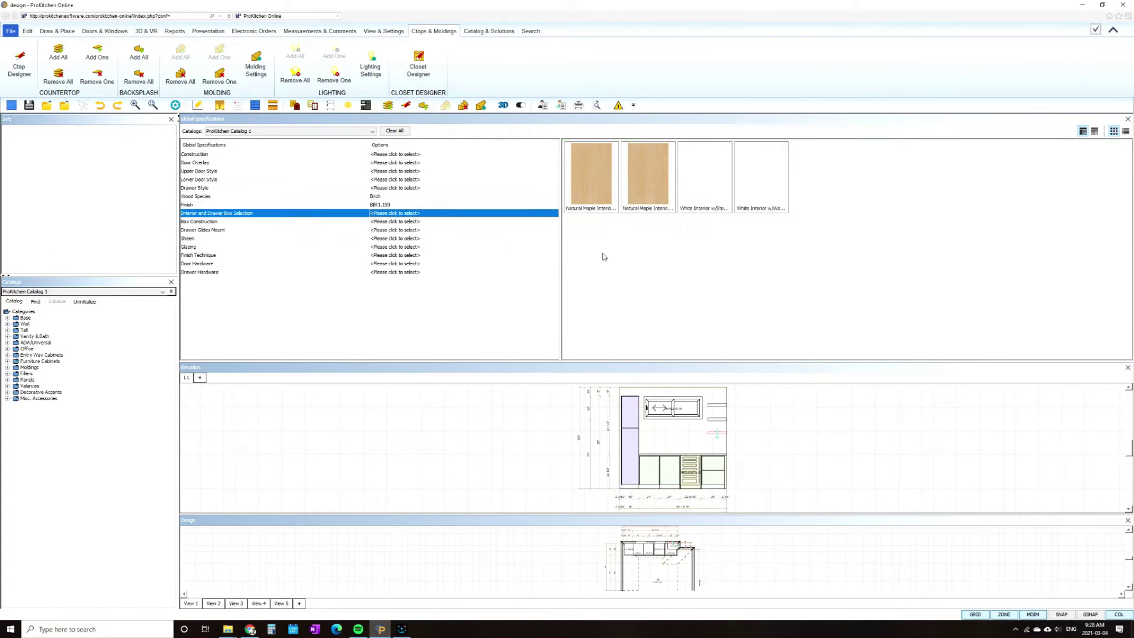
click(1128, 119)
right_click(798, 217)
Step: Recolour the upper FLS24 shelf with the white colour scheme and orbit the 3D render
mouse_move(822, 231)
mouse_move(879, 355)
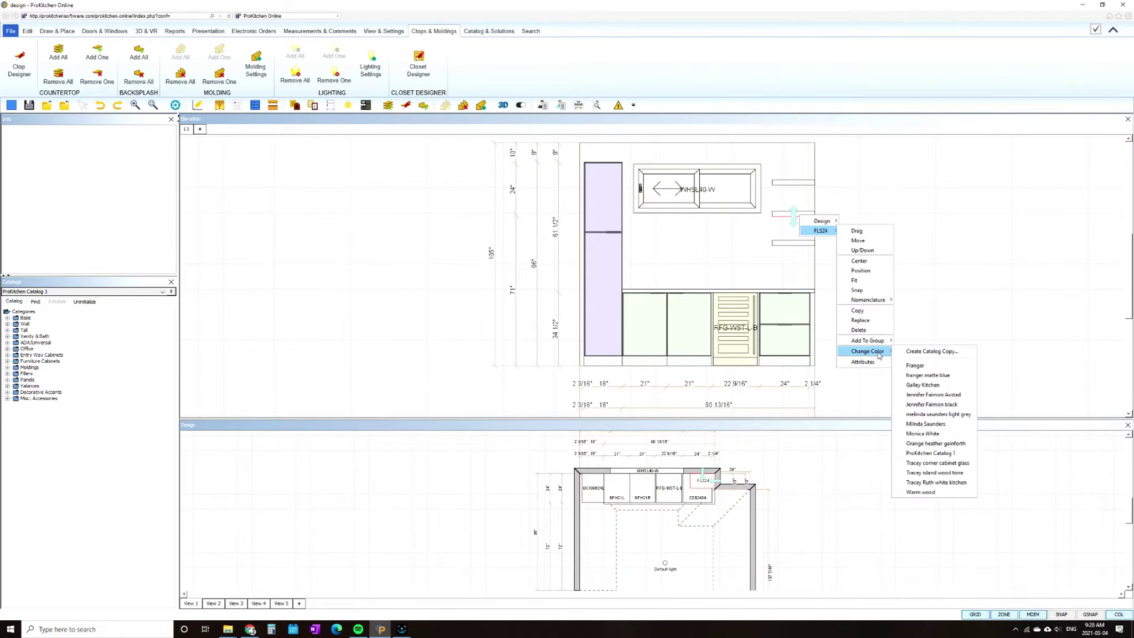
click(806, 184)
right_click(807, 185)
mouse_move(830, 200)
mouse_move(877, 321)
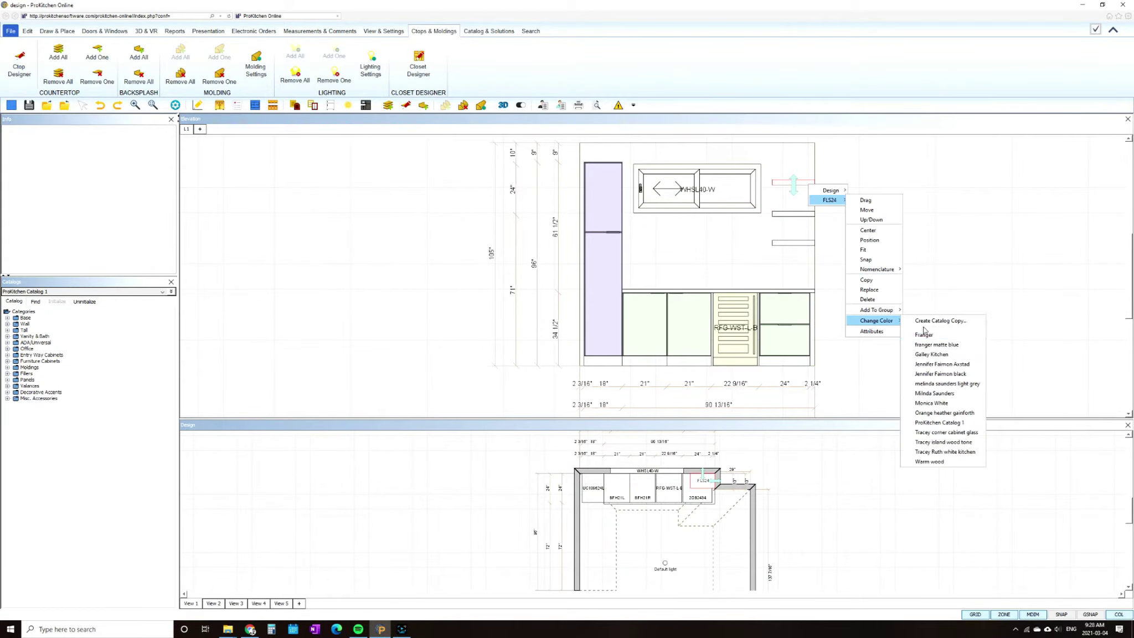
click(961, 409)
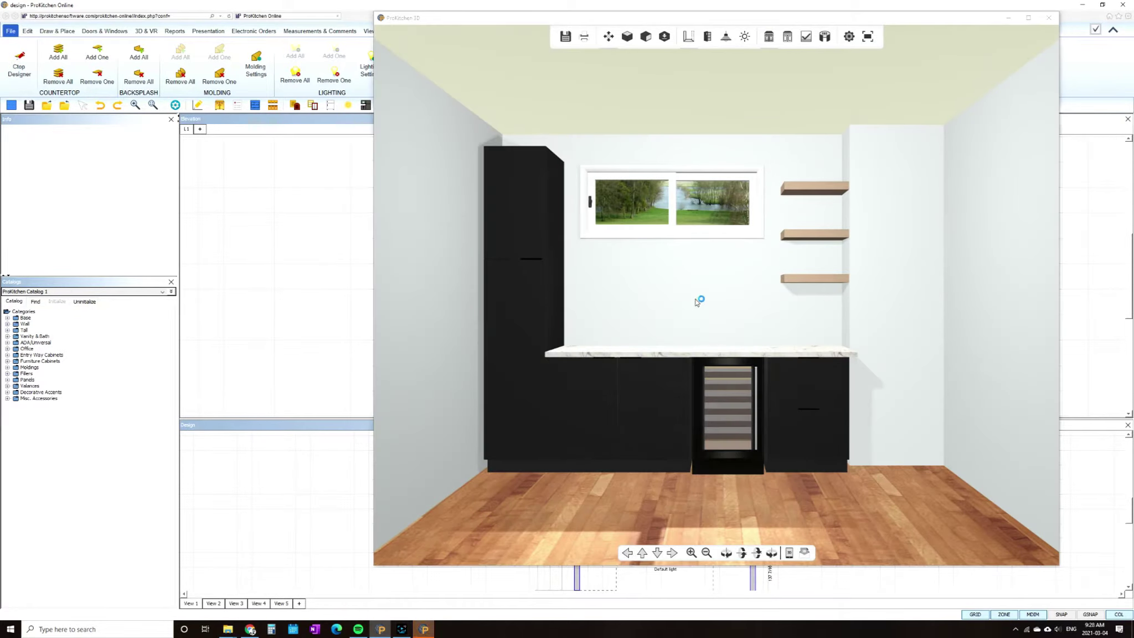
drag(699, 298, 723, 317)
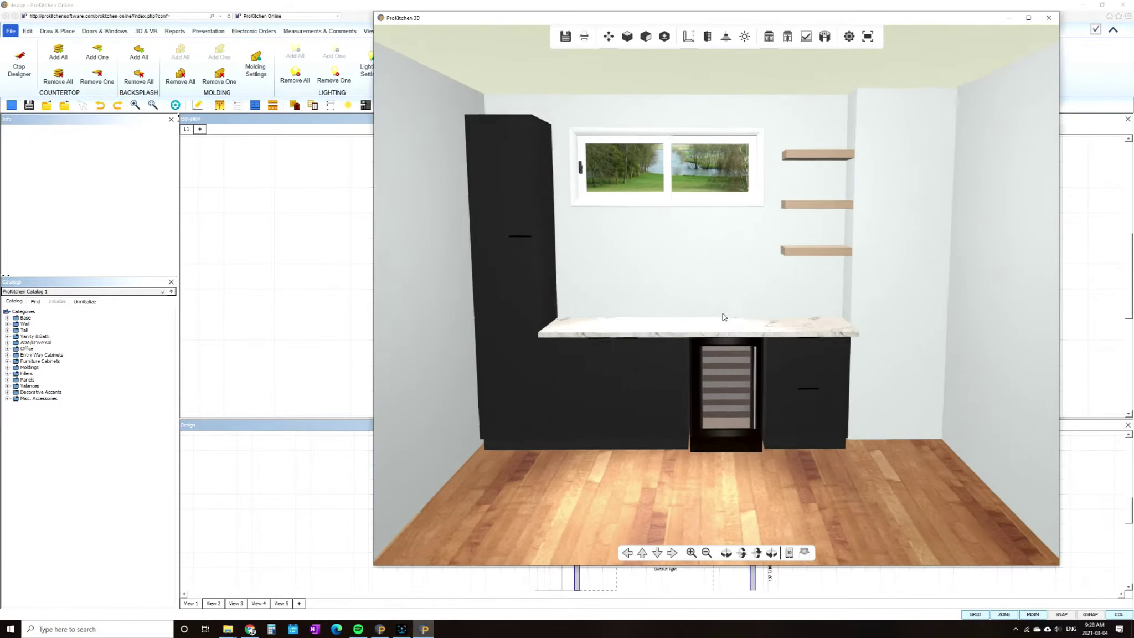
Step: Open the countertop textures in Design Settings and browse favourites, trying Quartz #057
click(1047, 20)
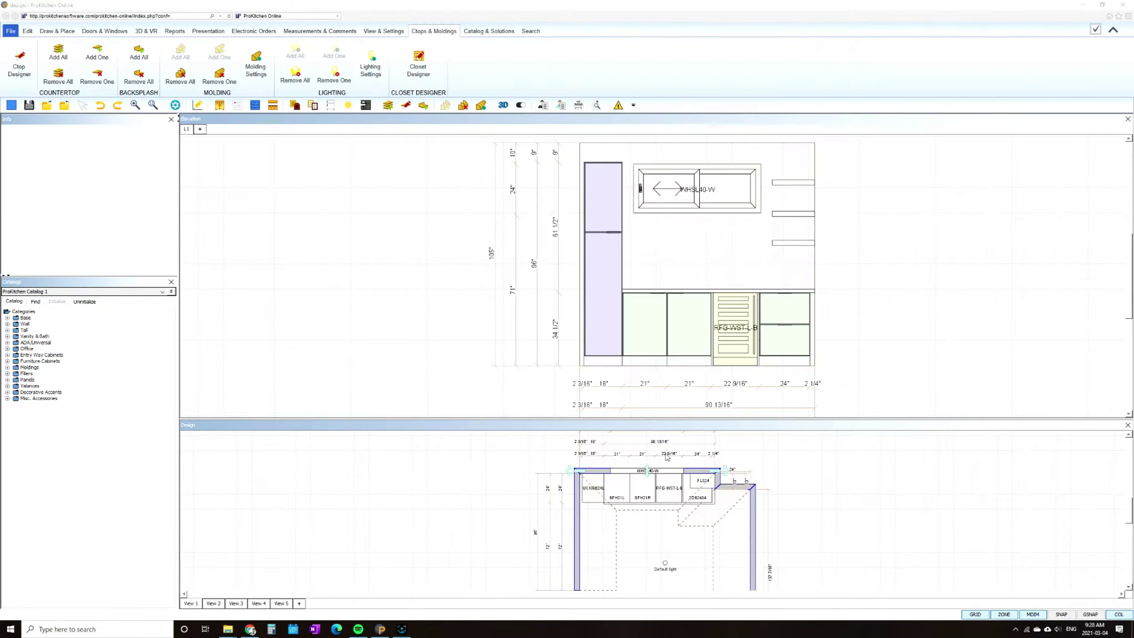
right_click(406, 278)
click(413, 283)
click(103, 212)
click(291, 170)
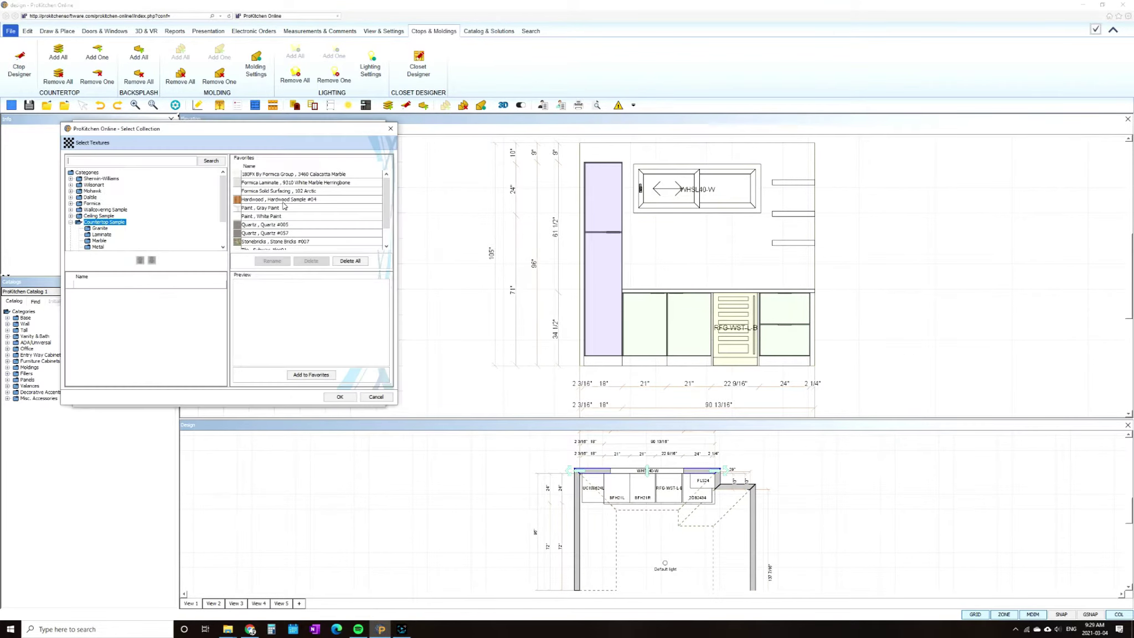
click(278, 184)
scroll(279, 209, down, 2)
click(279, 211)
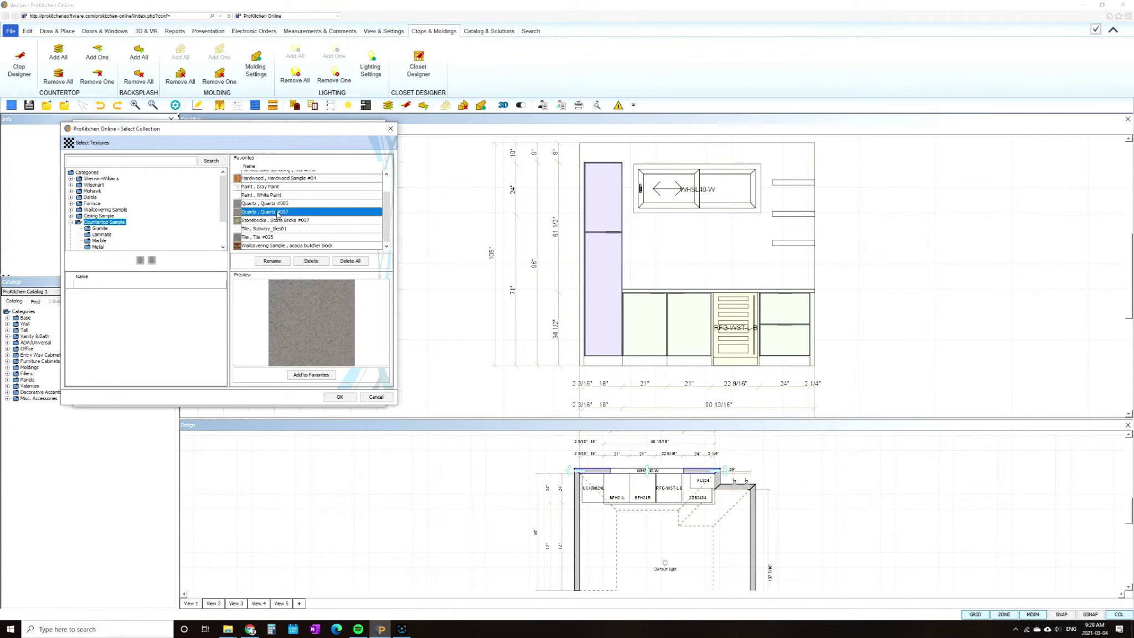
click(70, 222)
Step: Search textures for concrete and add 8830 Elemental Concrete to the favourites
key(Return)
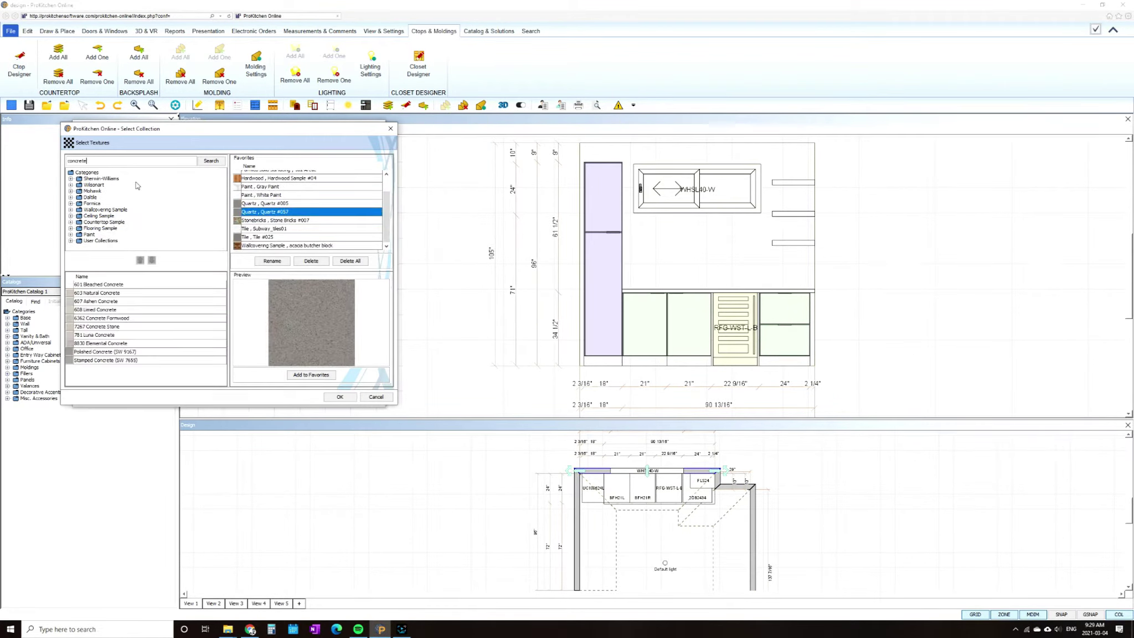
drag(122, 293, 127, 314)
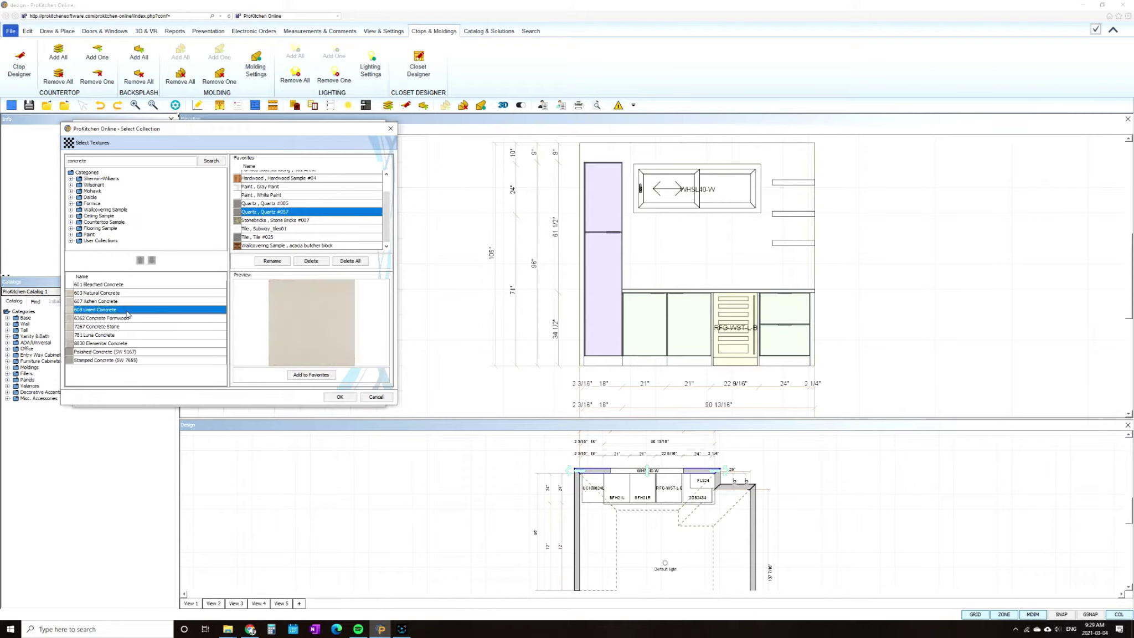
click(123, 344)
click(130, 352)
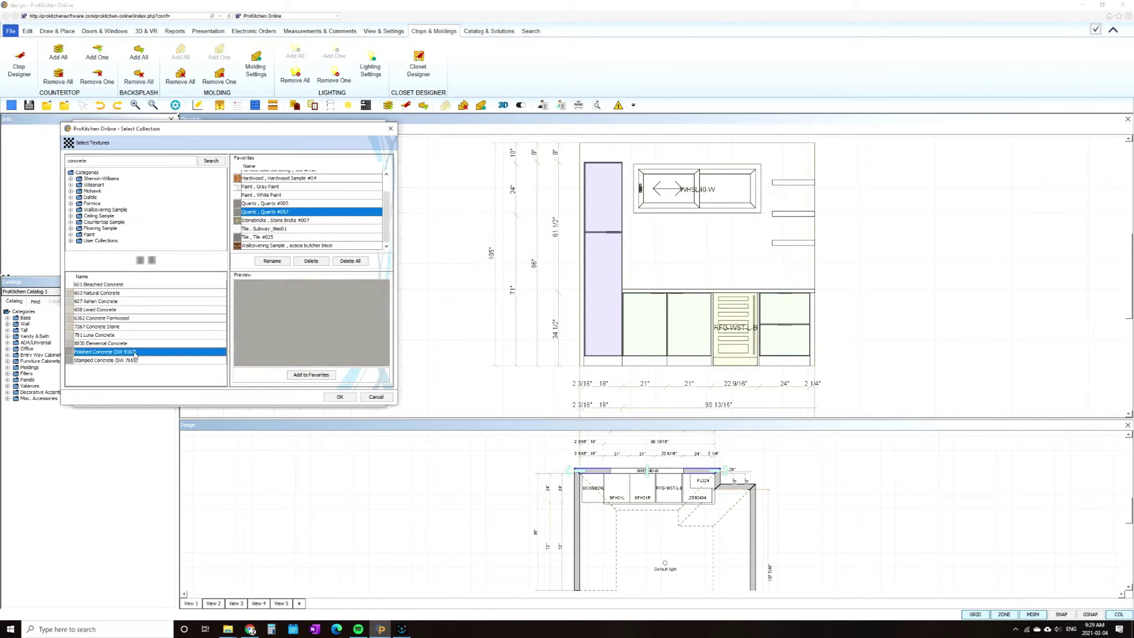
click(147, 341)
click(147, 326)
click(145, 318)
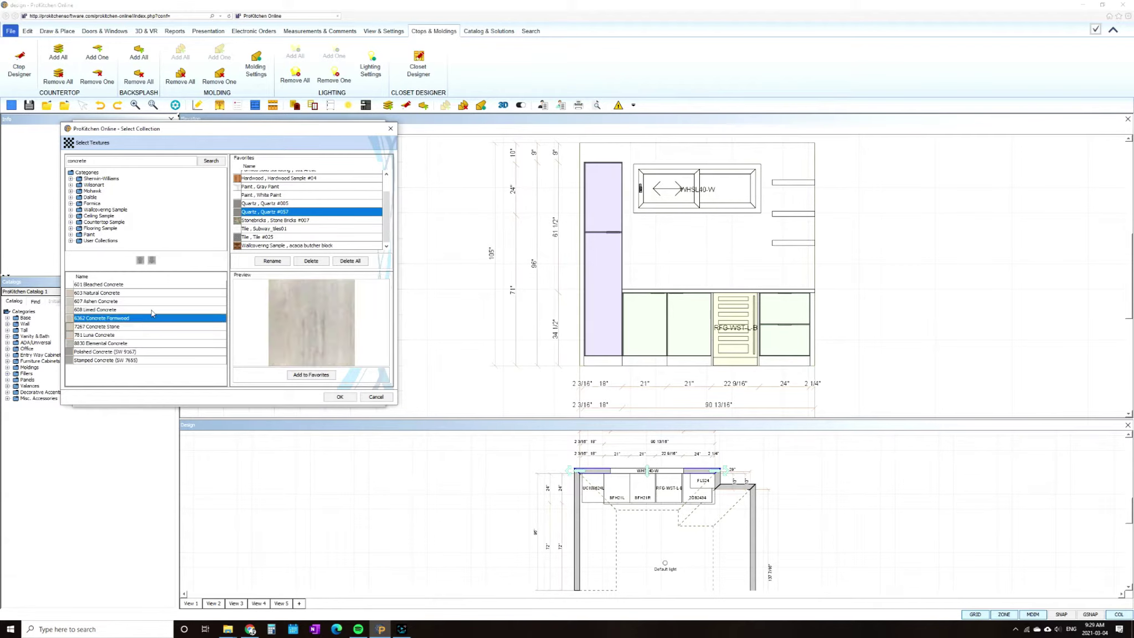
click(146, 343)
click(320, 376)
Step: Select the Elemental Concrete favourite and apply it as the countertop texture
scroll(294, 207, up, 3)
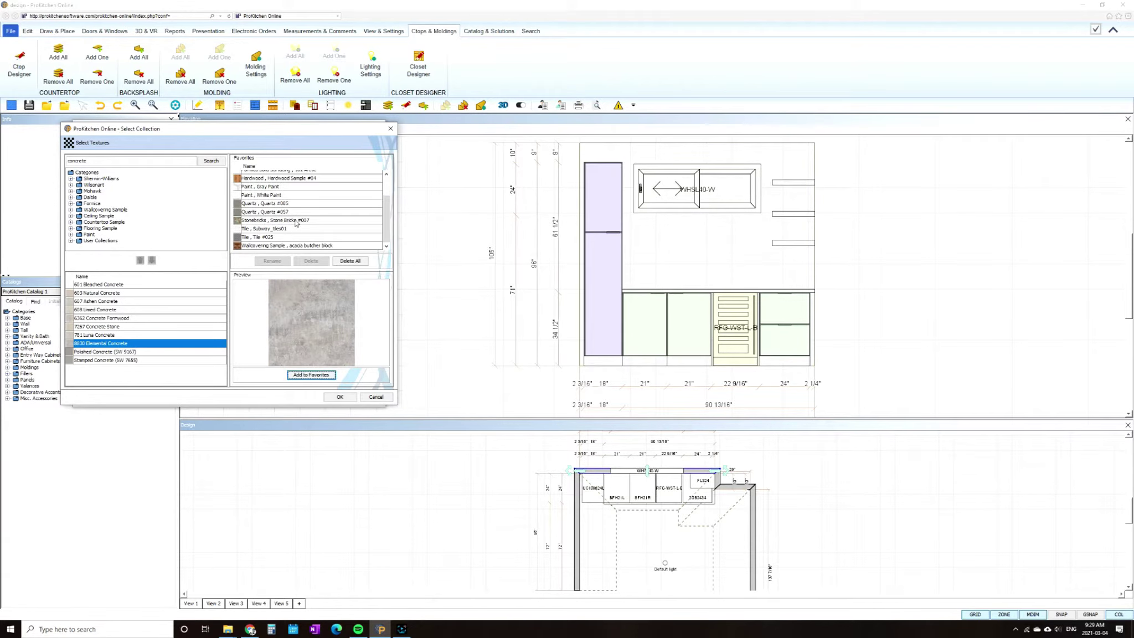
click(333, 183)
click(340, 396)
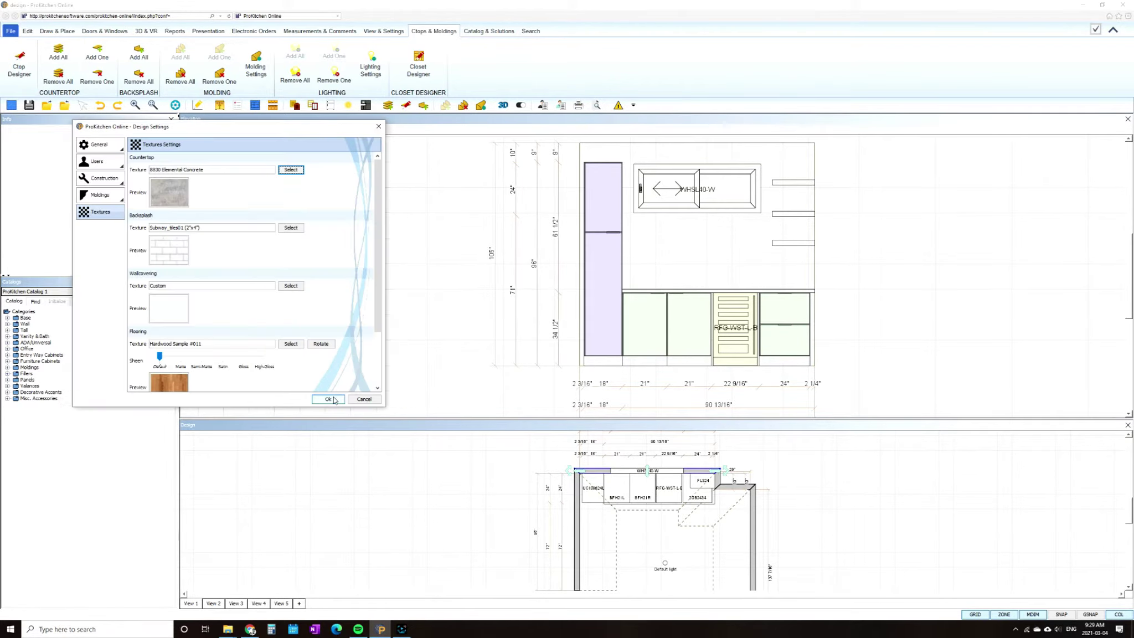
click(324, 397)
click(503, 105)
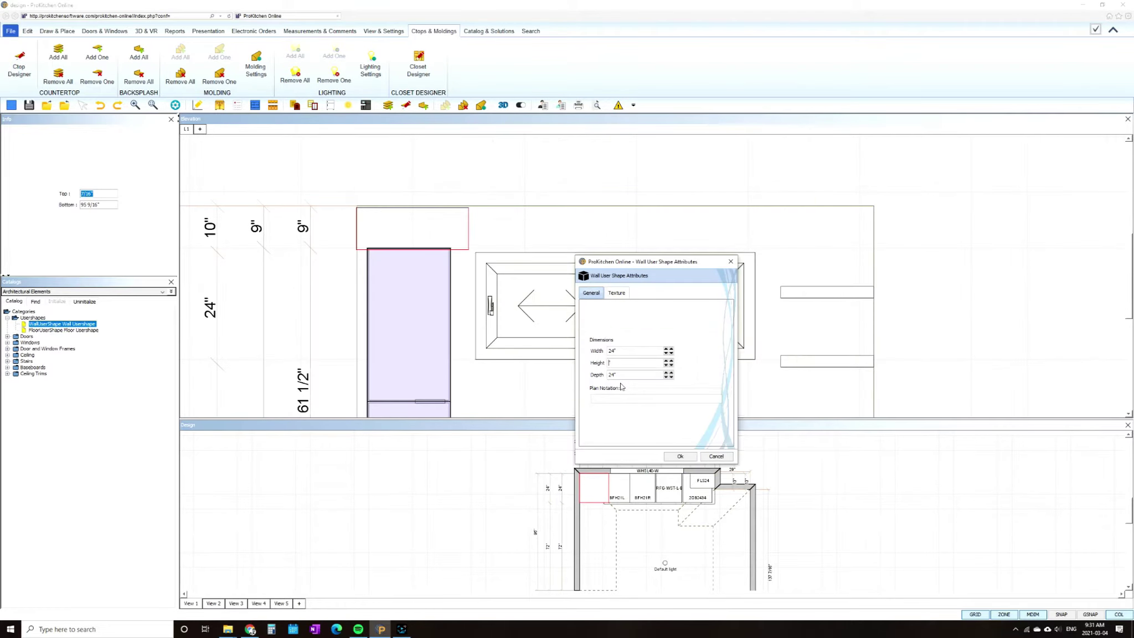
Step: Set the wall usershape to 9" high and stretch it across the wall above the window
key(Return)
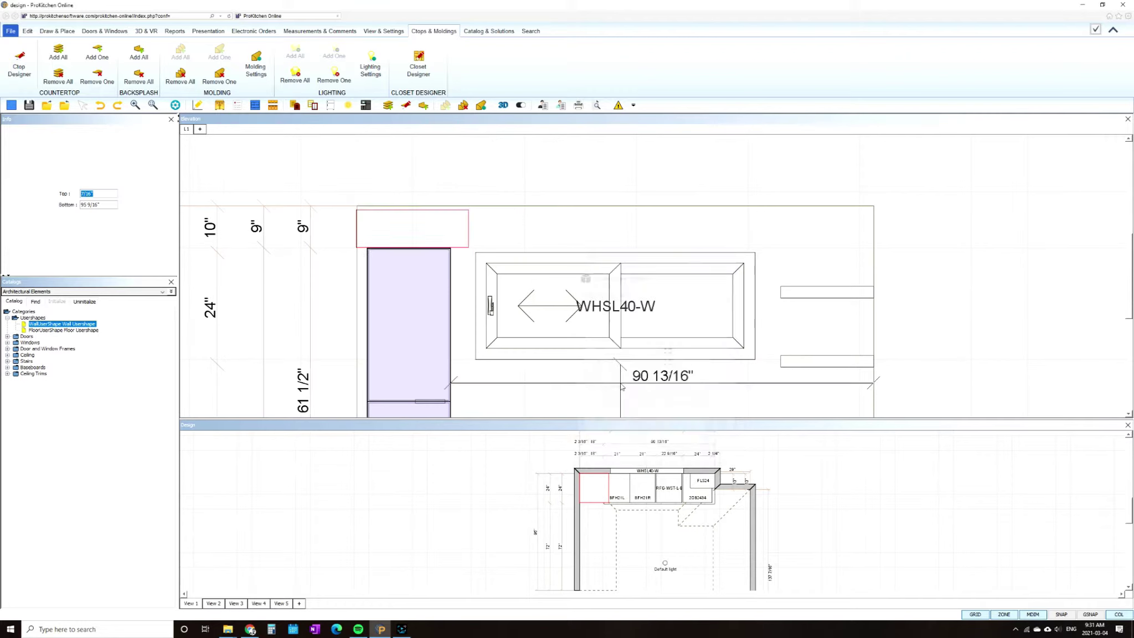
double_click(419, 233)
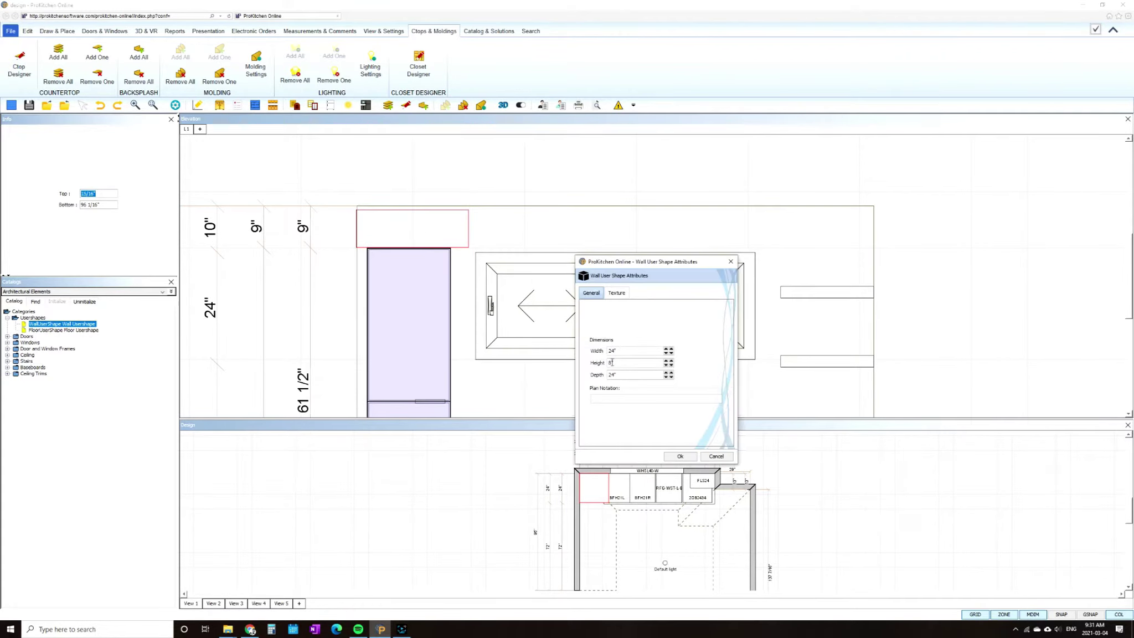
key(Return)
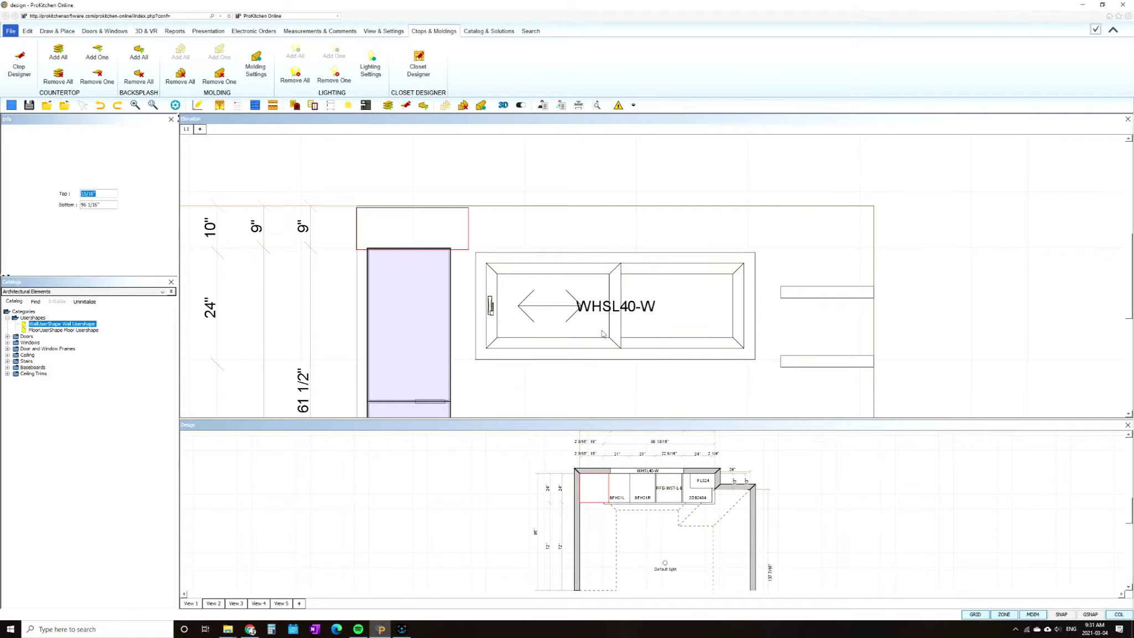
click(469, 224)
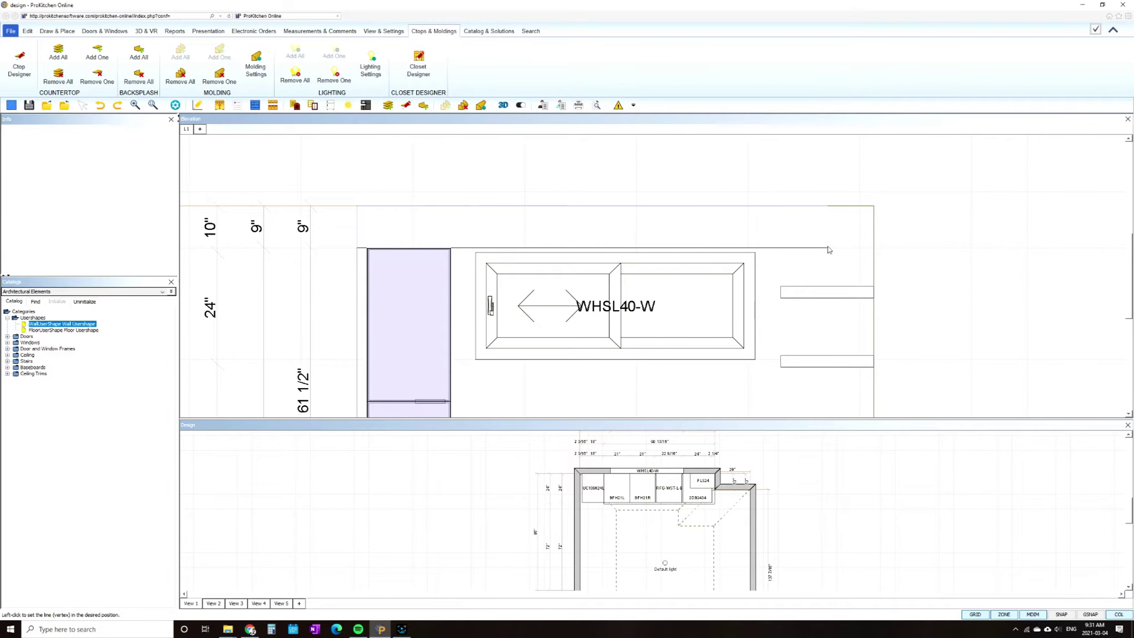
click(874, 248)
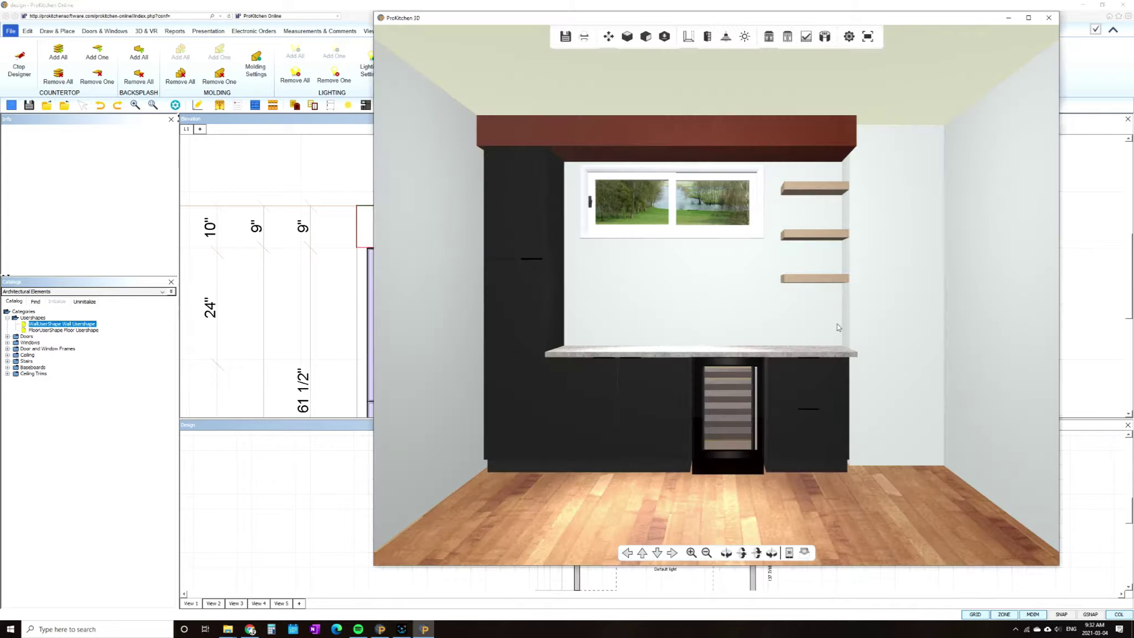
Step: Orbit the 3D room to view the left wall and ceiling
drag(833, 323, 860, 327)
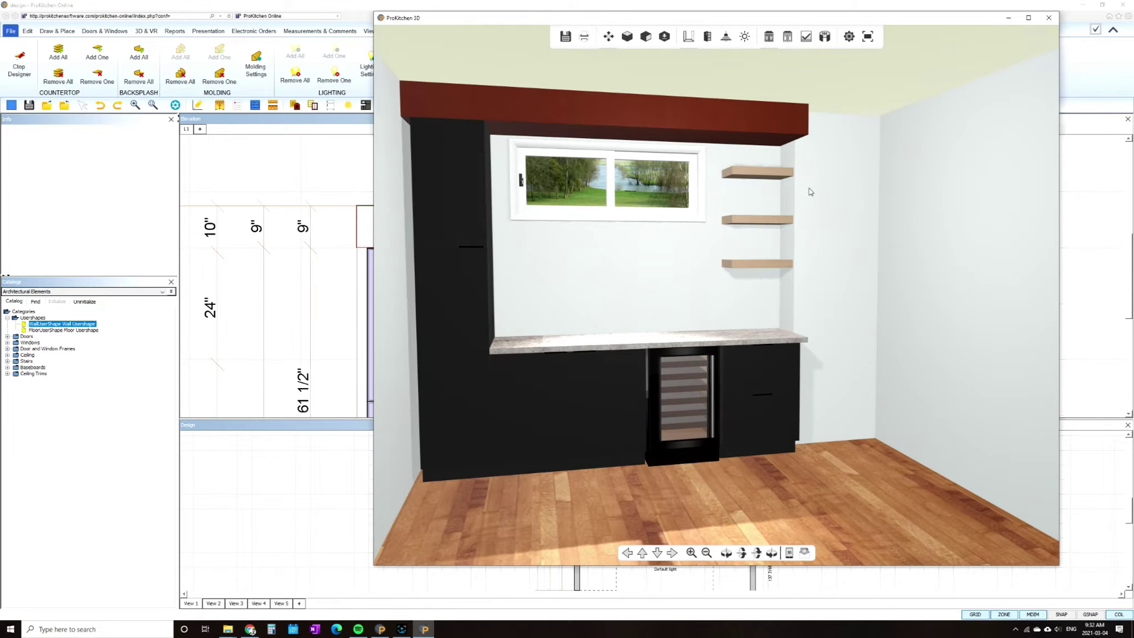
mouse_move(810, 191)
mouse_down()
mouse_move(702, 175)
mouse_move(701, 101)
mouse_move(805, 94)
mouse_move(808, 196)
mouse_up()
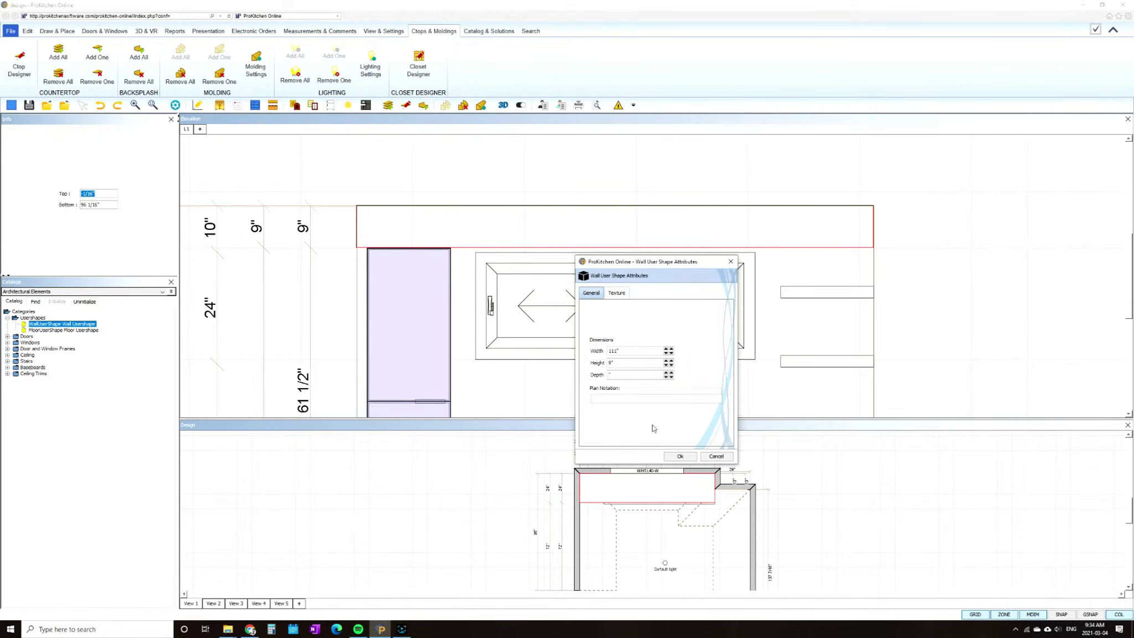
Step: Apply the bulkhead's shallower depth and inspect it in 3D from the left wall
click(680, 456)
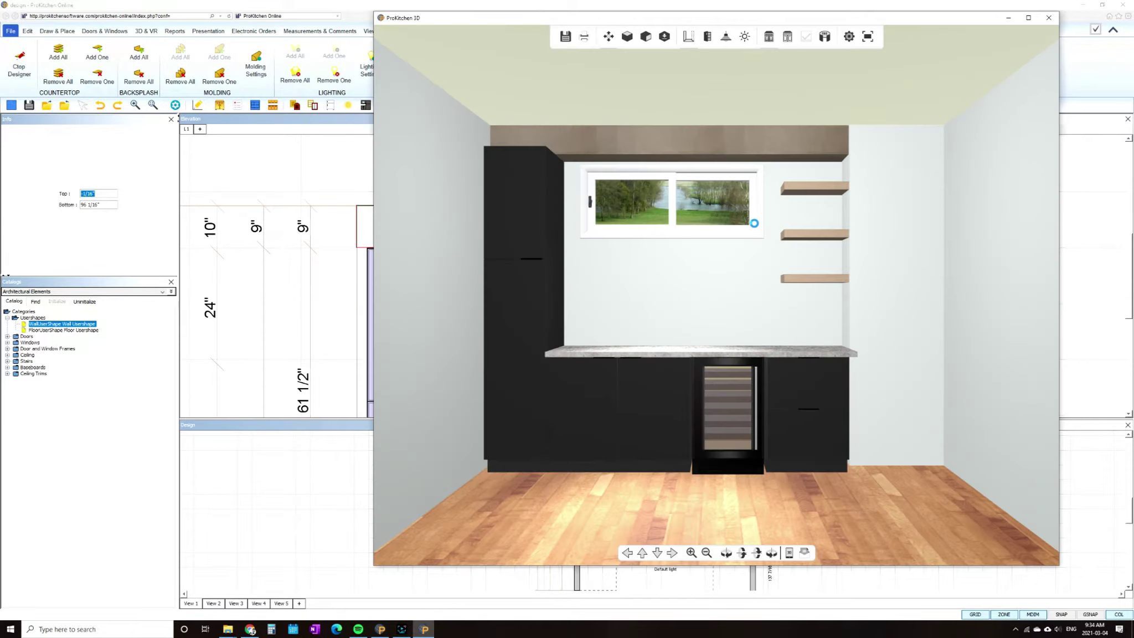
drag(777, 245, 778, 273)
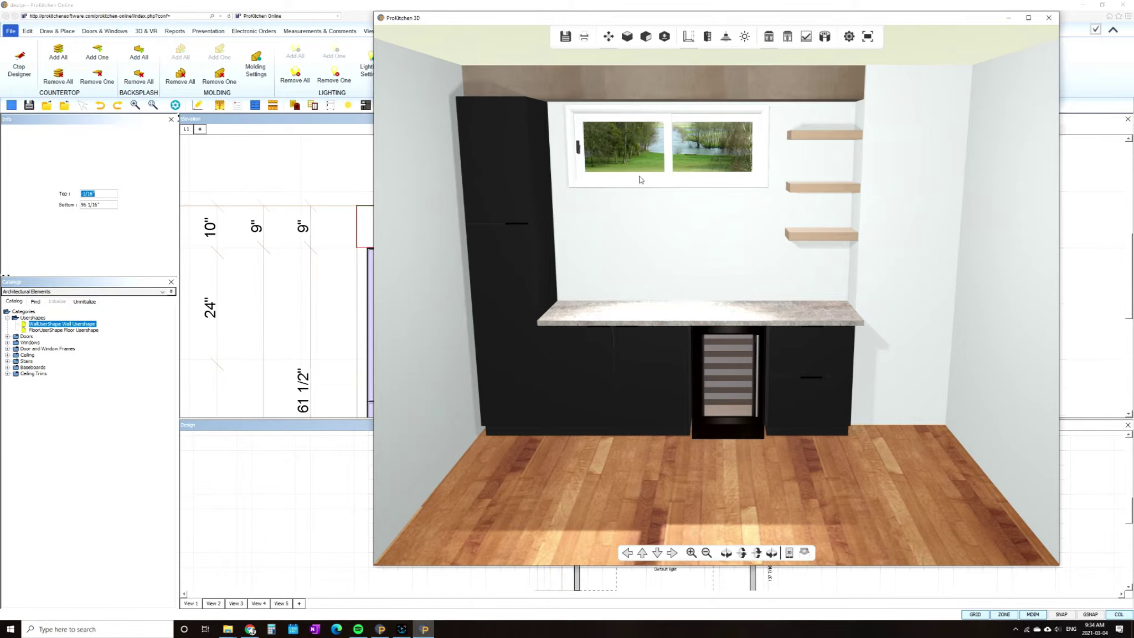
drag(641, 179, 559, 166)
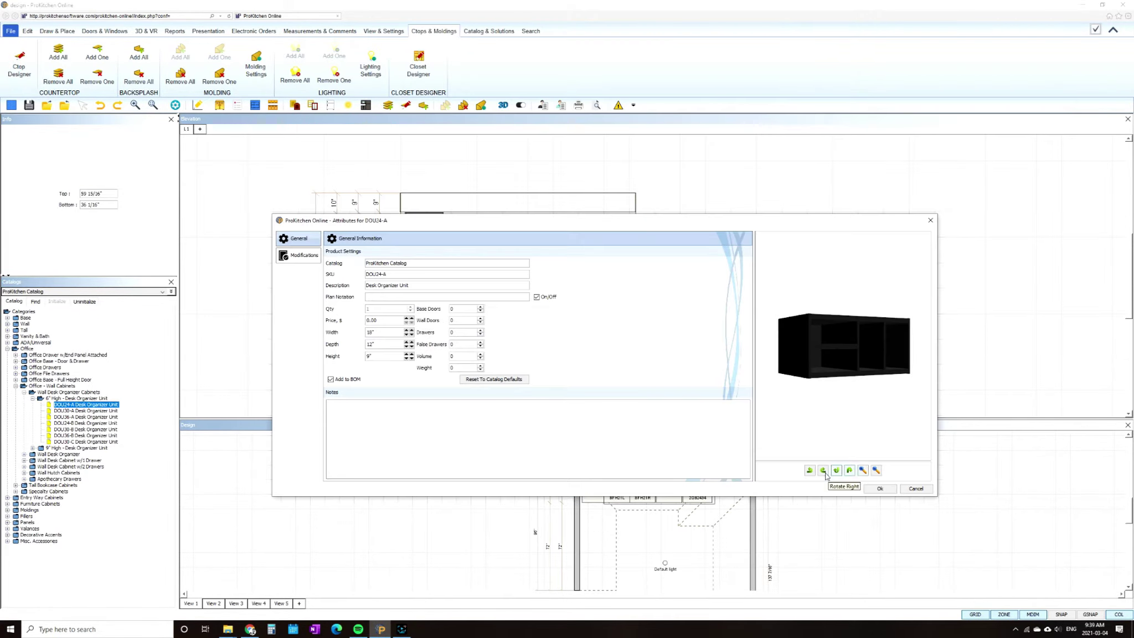
Step: Place the rotated DOU24-A desk organizer atop the tall pantry cabinet and view it in 3D
click(824, 470)
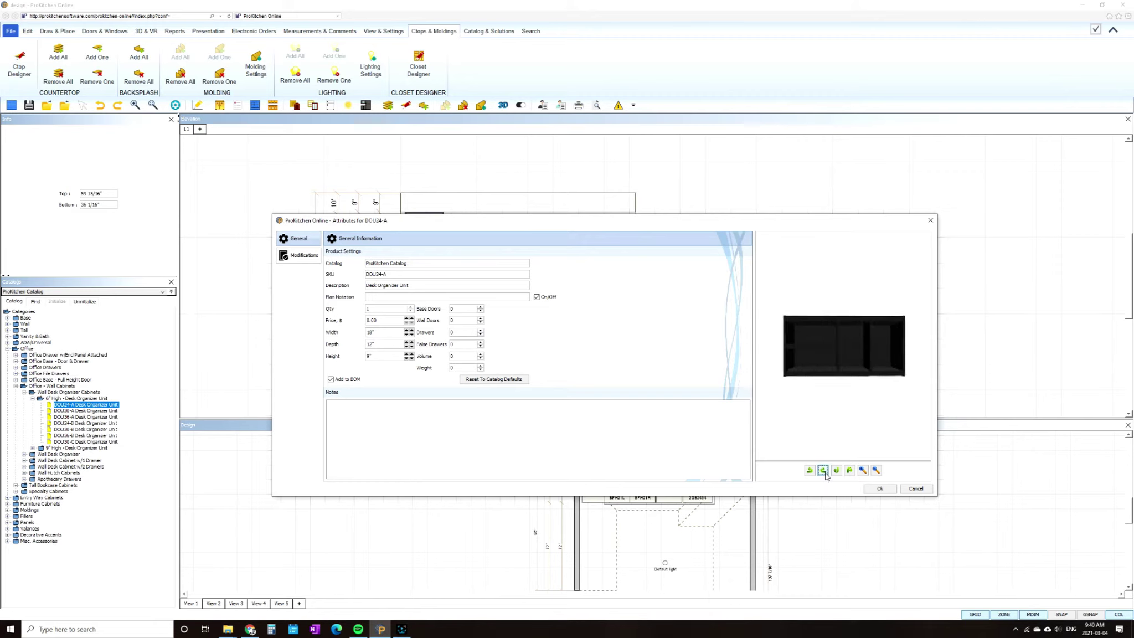
click(880, 488)
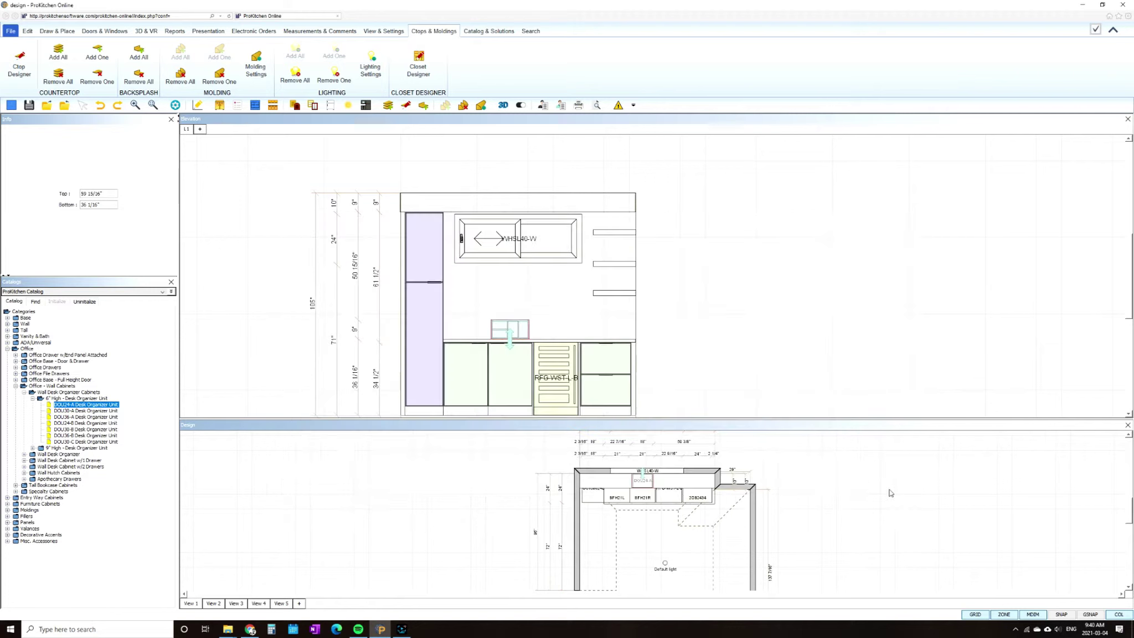
click(503, 104)
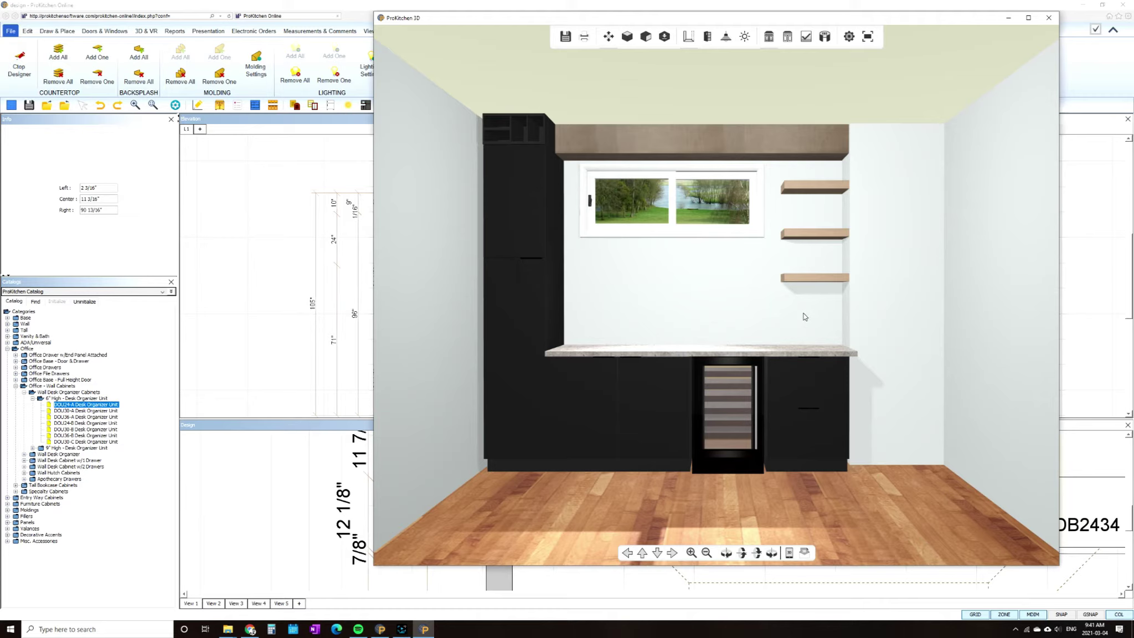
Step: Orbit the 3D room to see the organizer atop the tall cabinet from another angle
drag(802, 317, 792, 320)
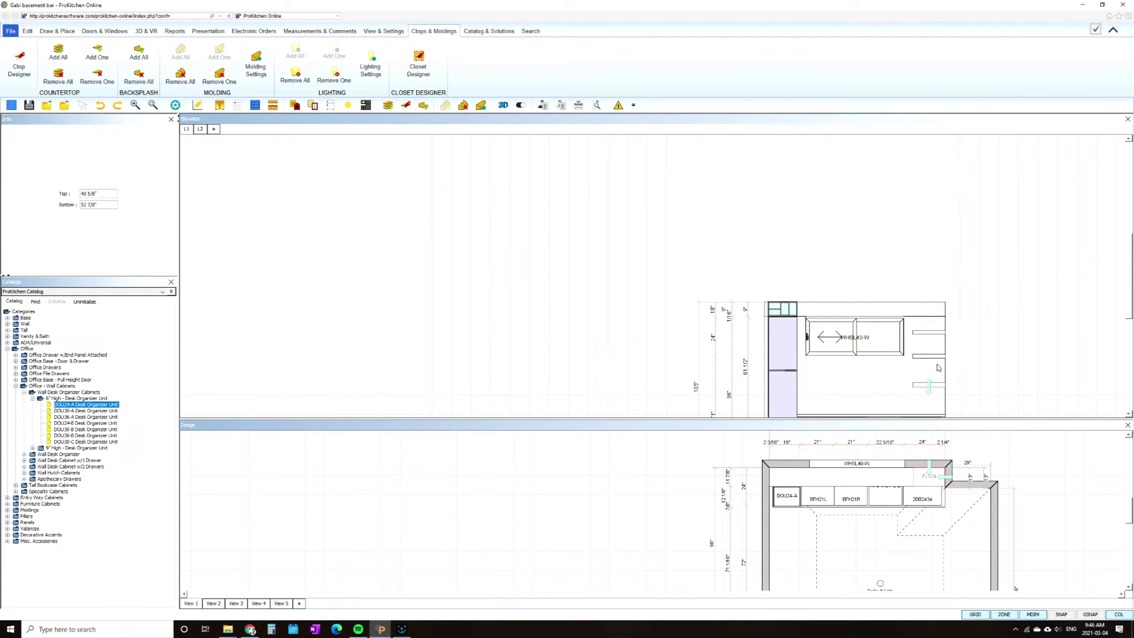
Step: Raise a floating shelf beside the WHSL40-W window cabinet in the bar wall elevation
drag(936, 360, 936, 343)
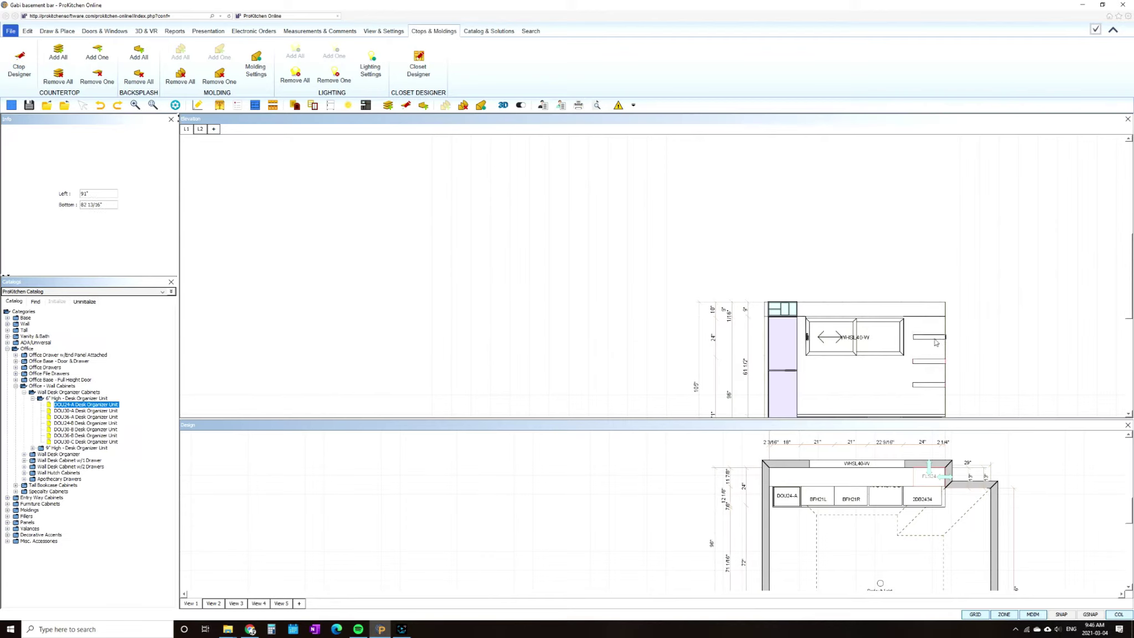
click(936, 343)
click(940, 405)
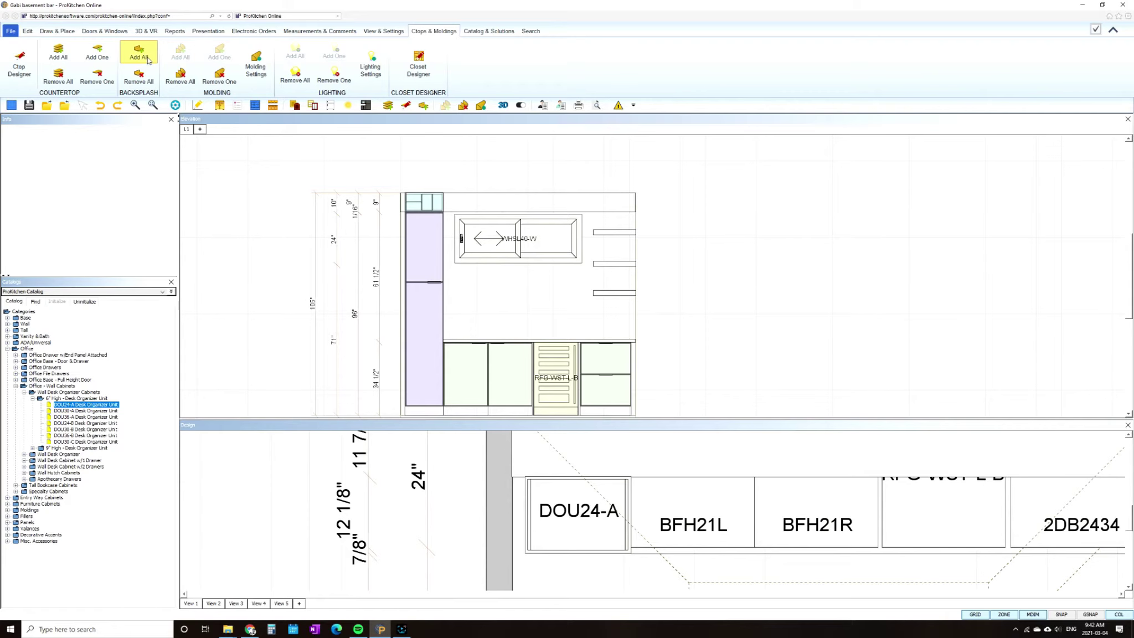
Step: Delete the wall's existing backsplash
right_click(560, 333)
mouse_move(586, 345)
click(628, 386)
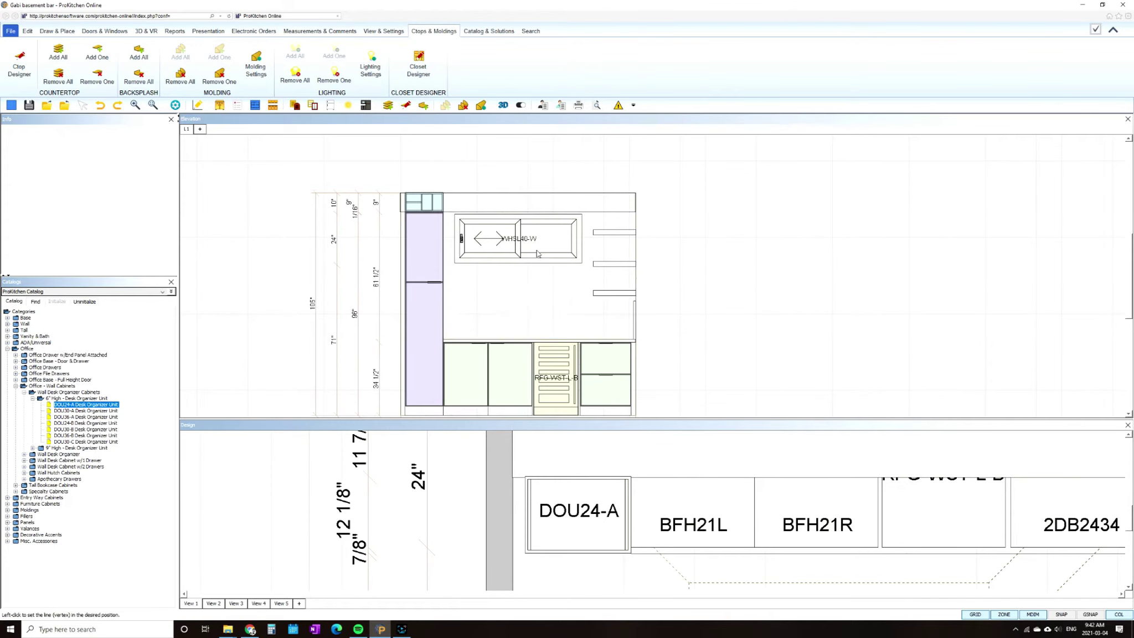
Step: Extrude a backsplash outline edge and add a point so it climbs the wall
click(591, 262)
scroll(587, 261, up, 3)
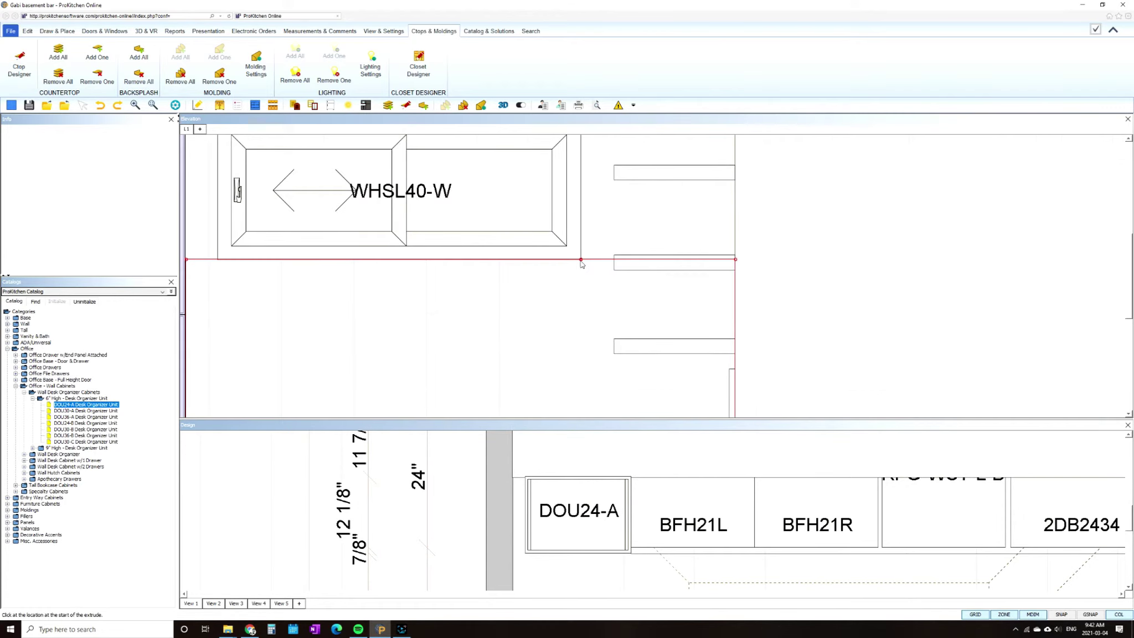
scroll(637, 221, down, 3)
right_click(487, 209)
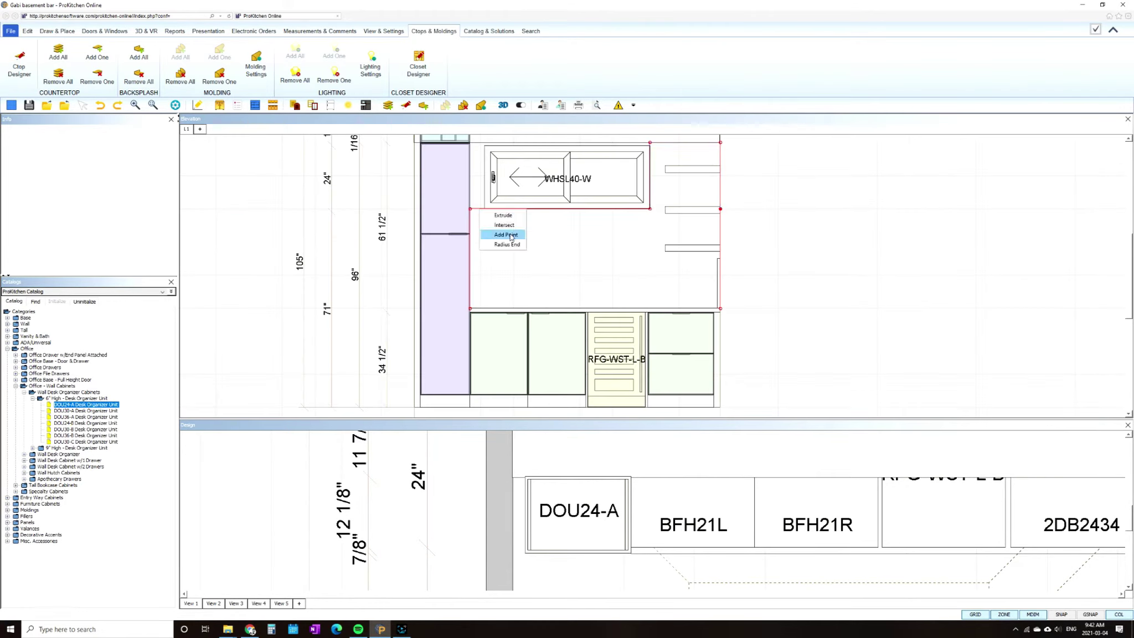
click(499, 222)
scroll(479, 148, down, 3)
scroll(430, 314, up, 3)
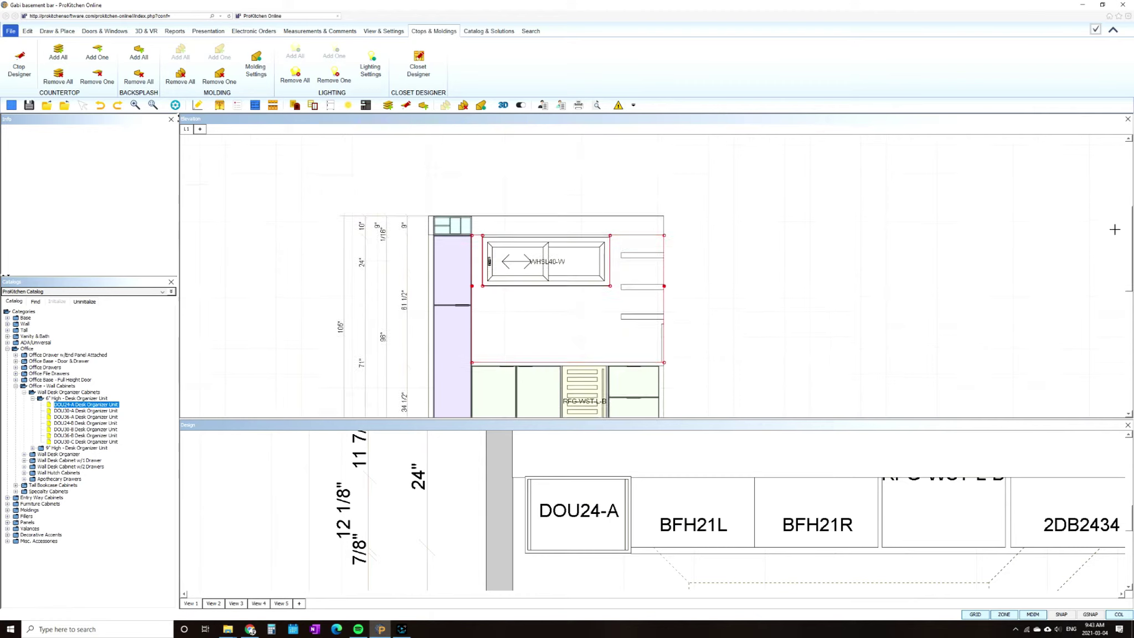
scroll(645, 308, up, 3)
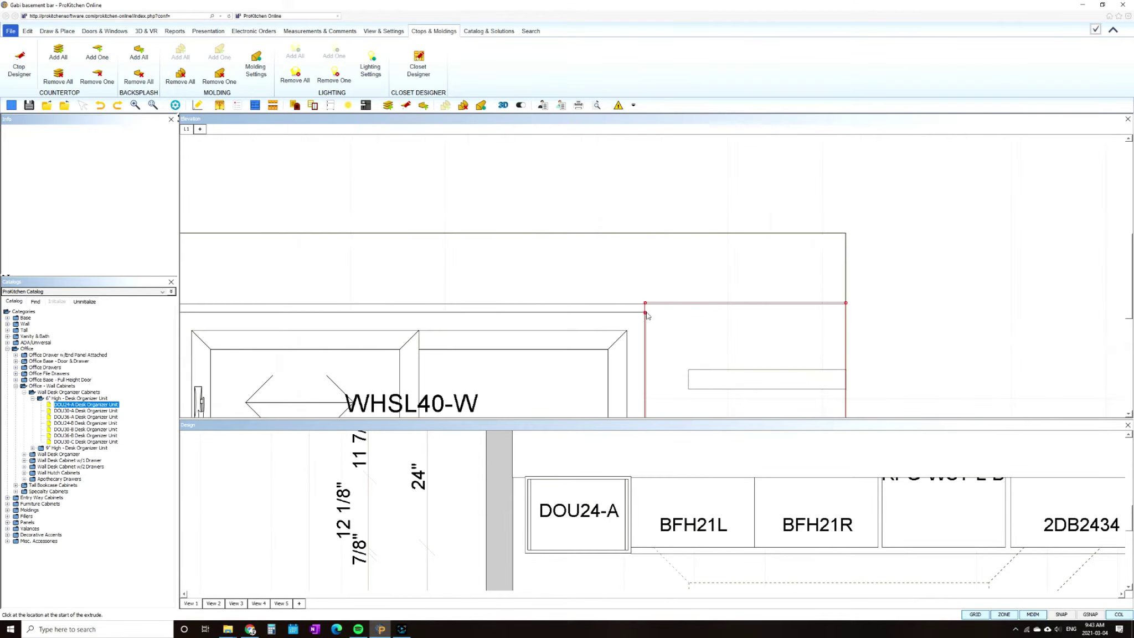
scroll(516, 308, down, 2)
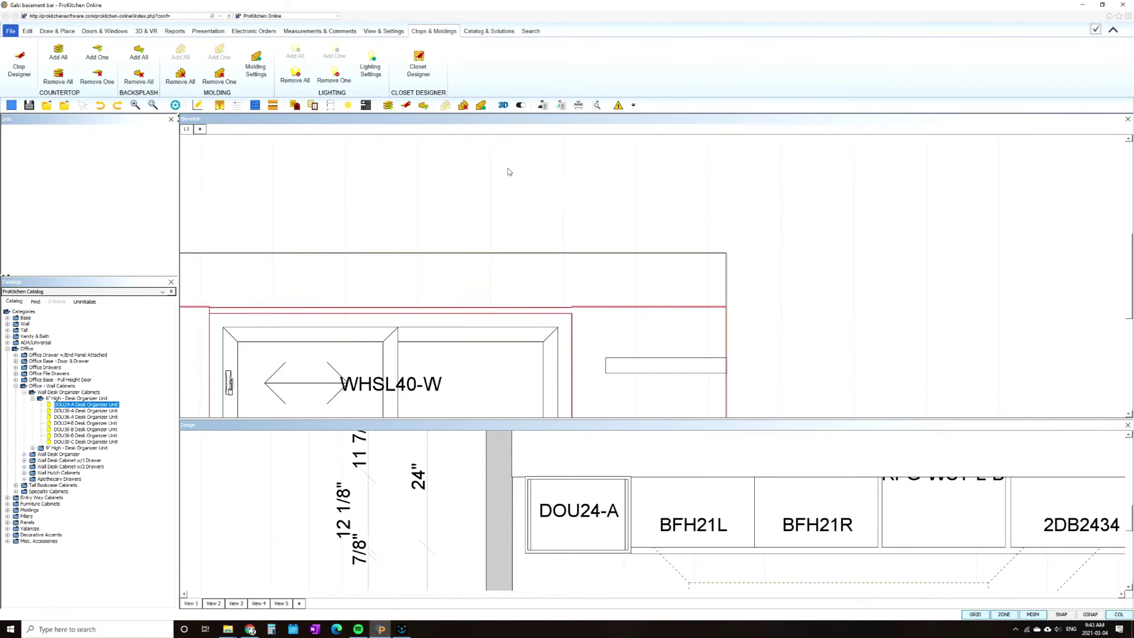
scroll(509, 168, down, 4)
Step: Select the new backsplash area around the WHSL40-W window cabinet on the main wall
right_click(675, 313)
click(746, 334)
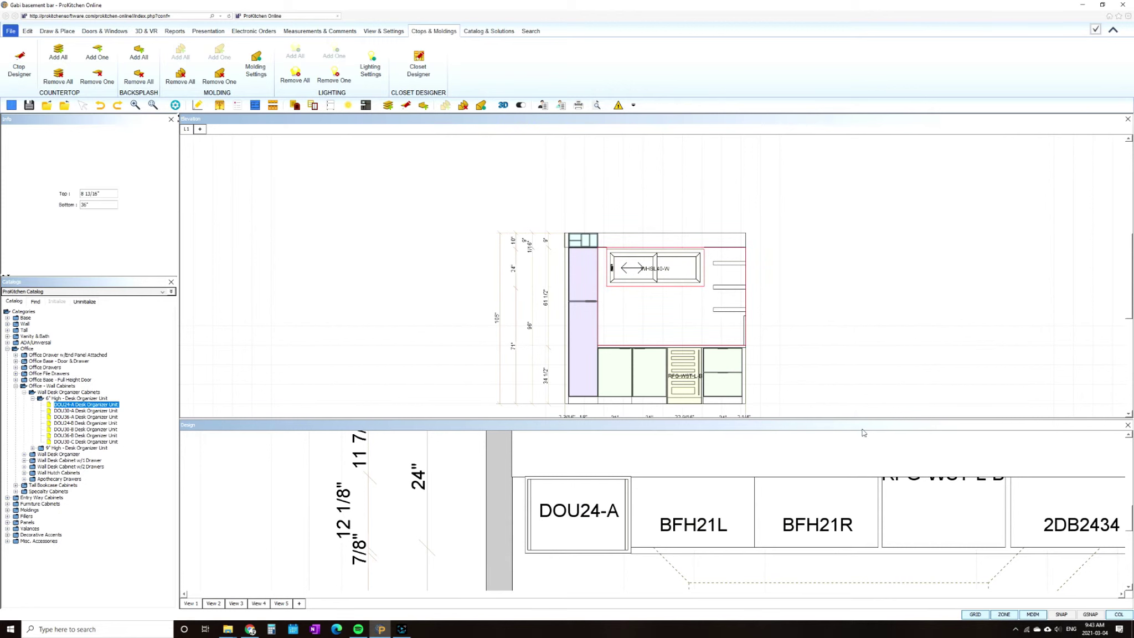
scroll(863, 432, down, 5)
click(953, 476)
click(833, 489)
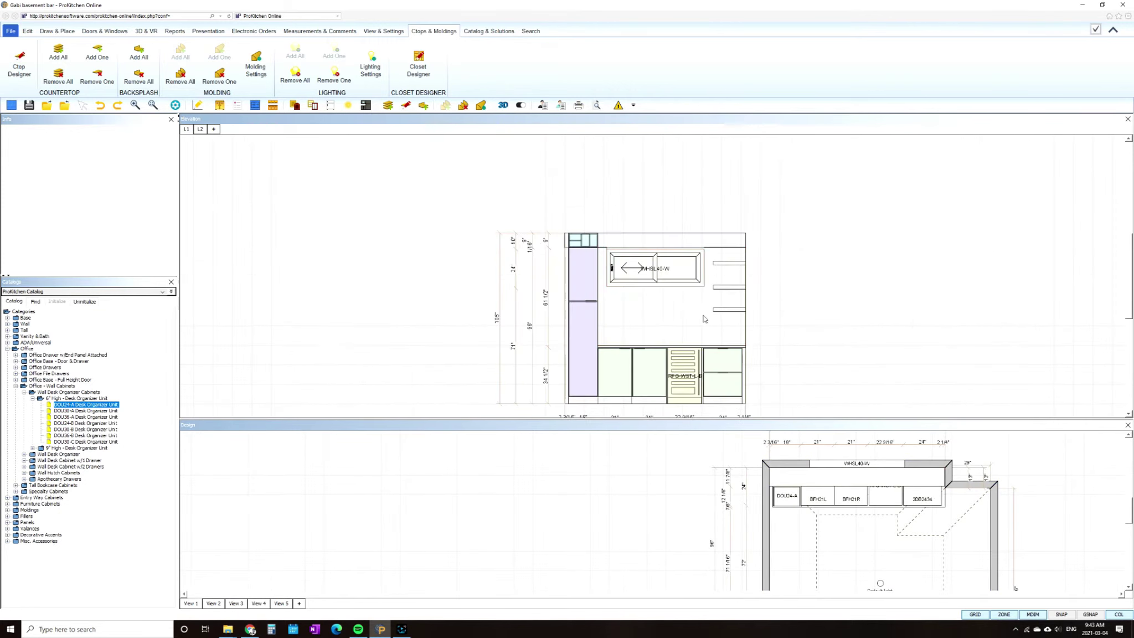
click(704, 319)
Step: Open the design's texture settings from the canvas Design Settings menu
right_click(407, 299)
click(421, 303)
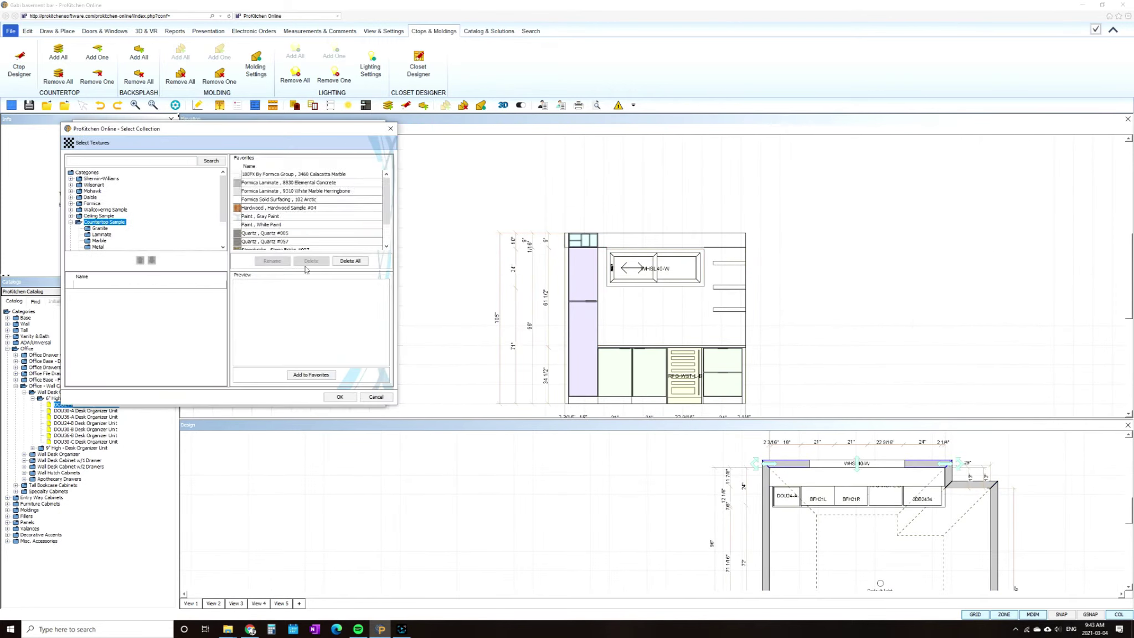